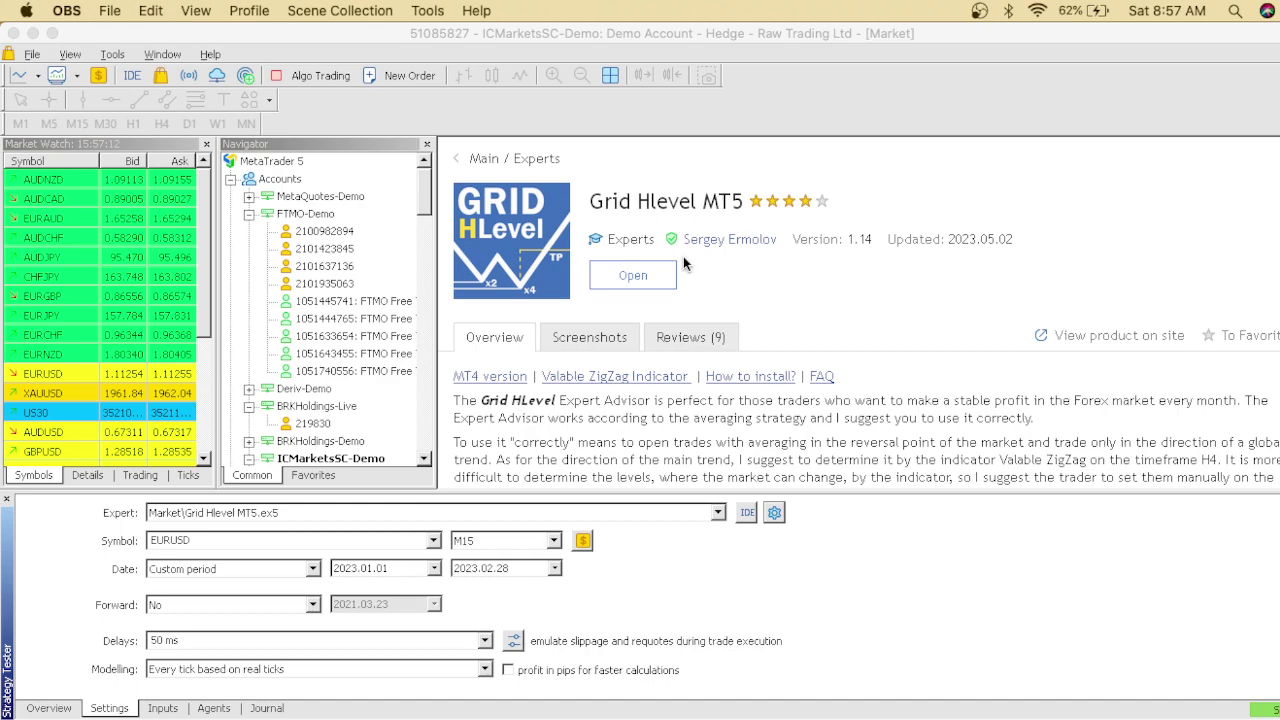
- Have Grid Hlevel MT5 set in the Strategy Tester for EURUSD M15, 2023.01.01–2023.02.28
mouse_move(540, 715)
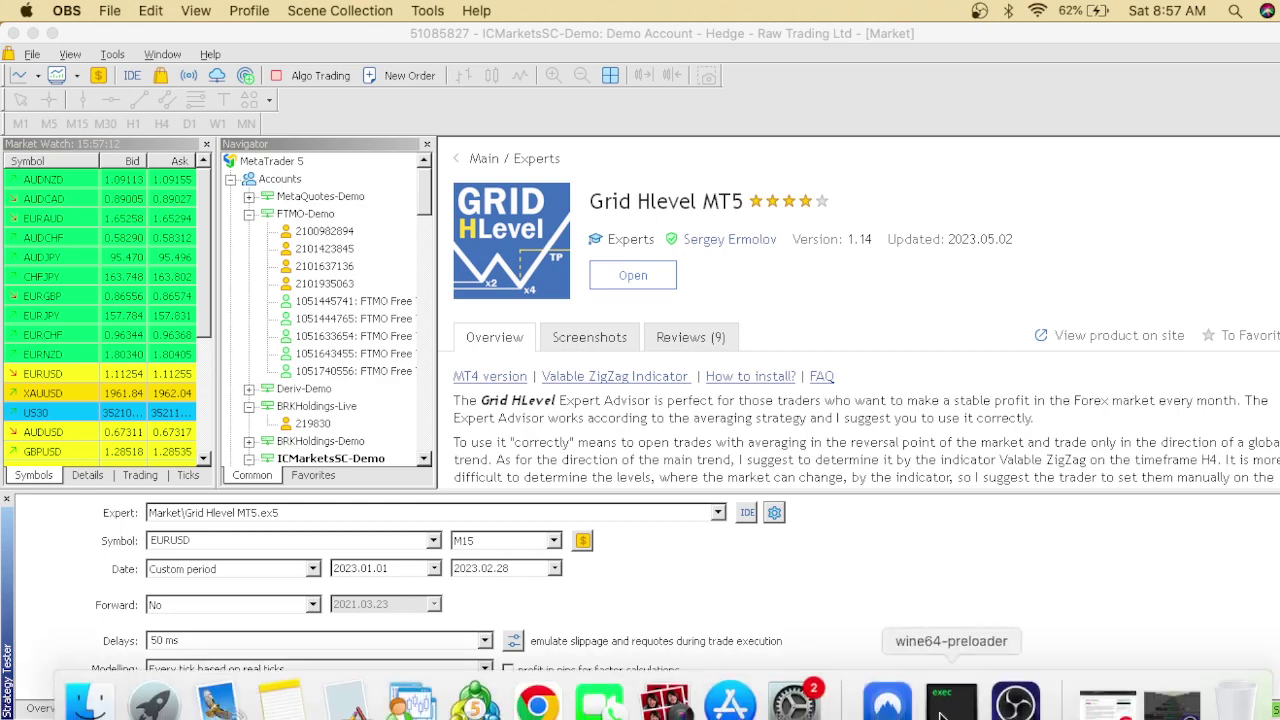
- Bring back the Heart Of Gold Ea Gumroad page showing its $294.40 price (was $368)
left_click(1104, 712)
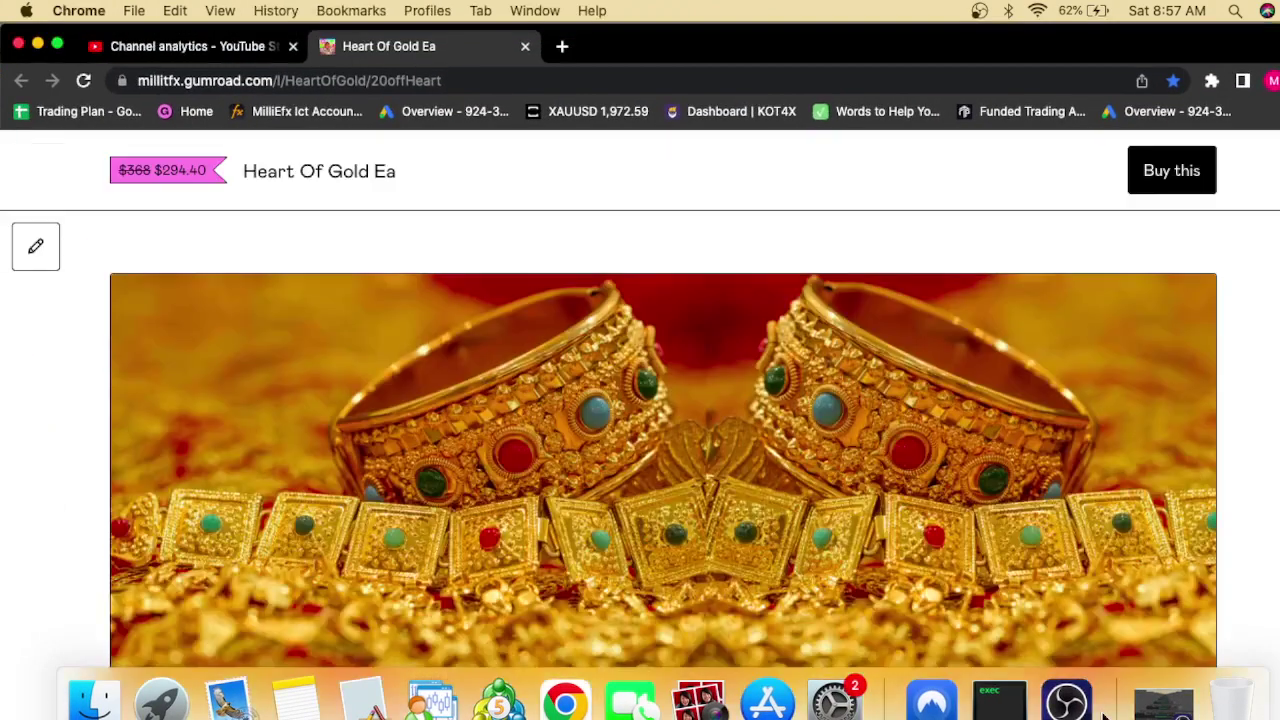
scroll(967, 507, "down", 1)
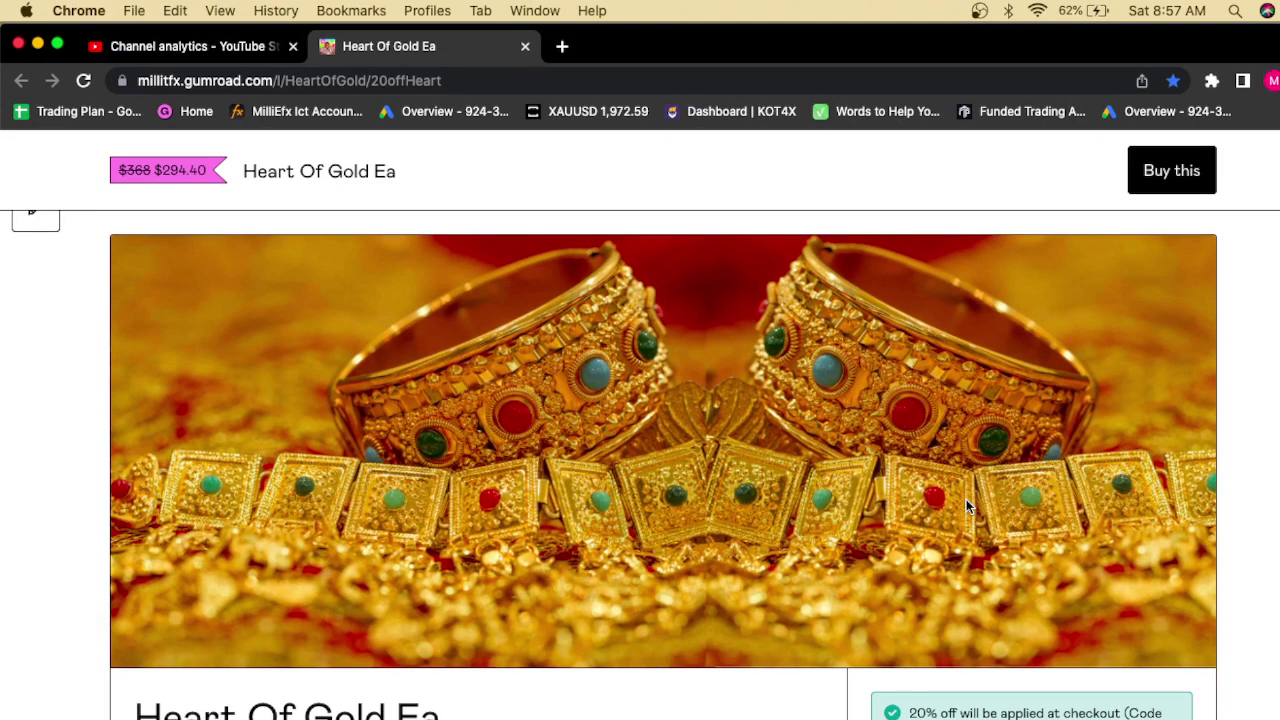
scroll(967, 507, "up", 1)
scroll(967, 507, "down", 2)
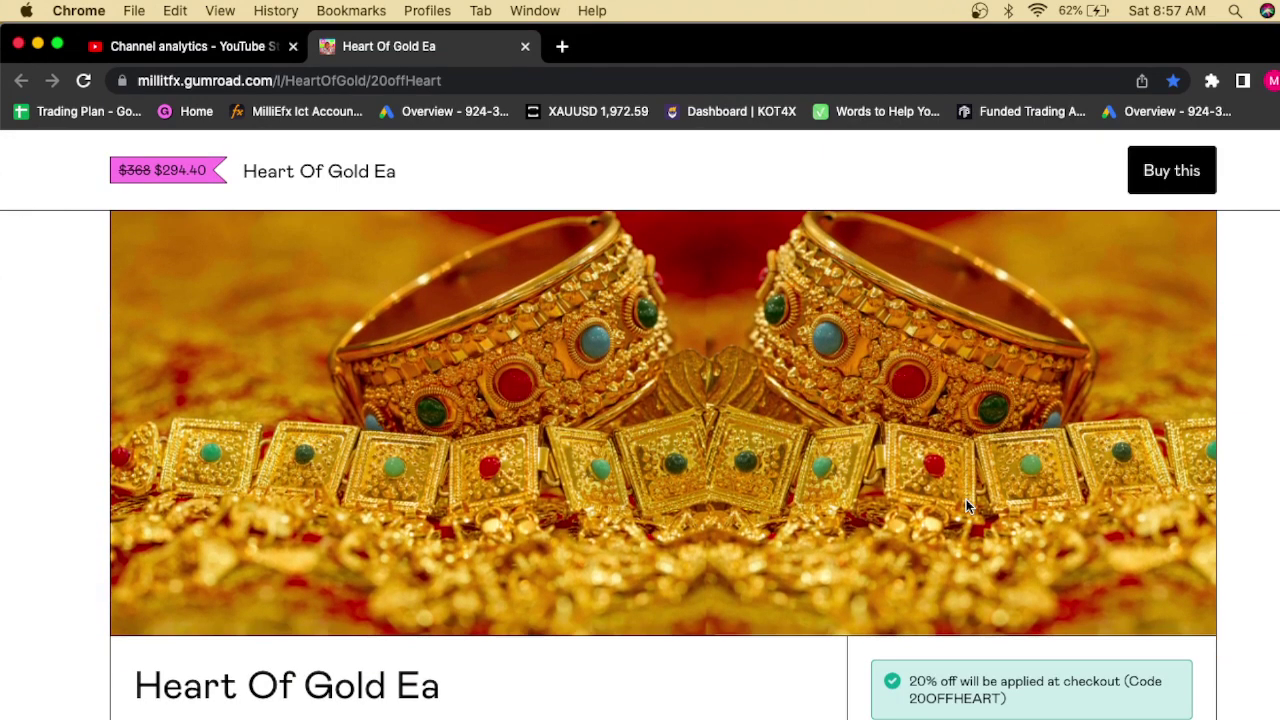
scroll(966, 505, "up", 2)
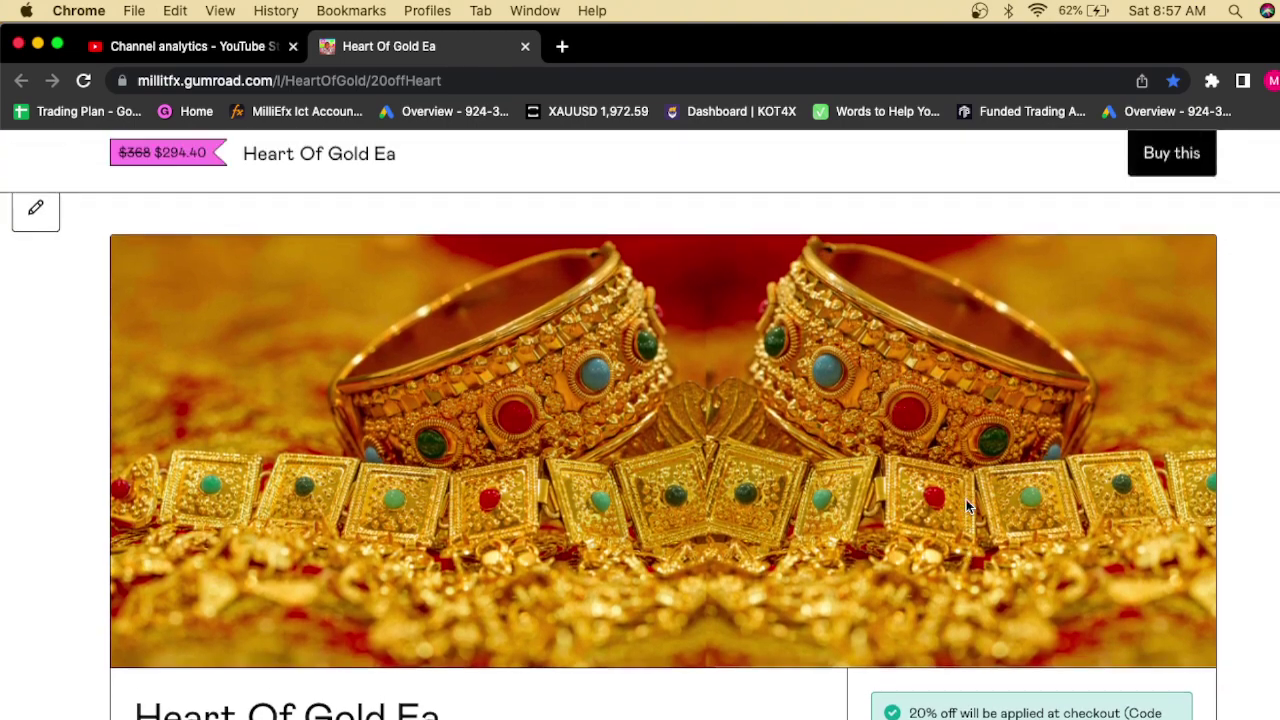
- Scroll down through the product description to the embedded promo videos
scroll(966, 505, "down", 1)
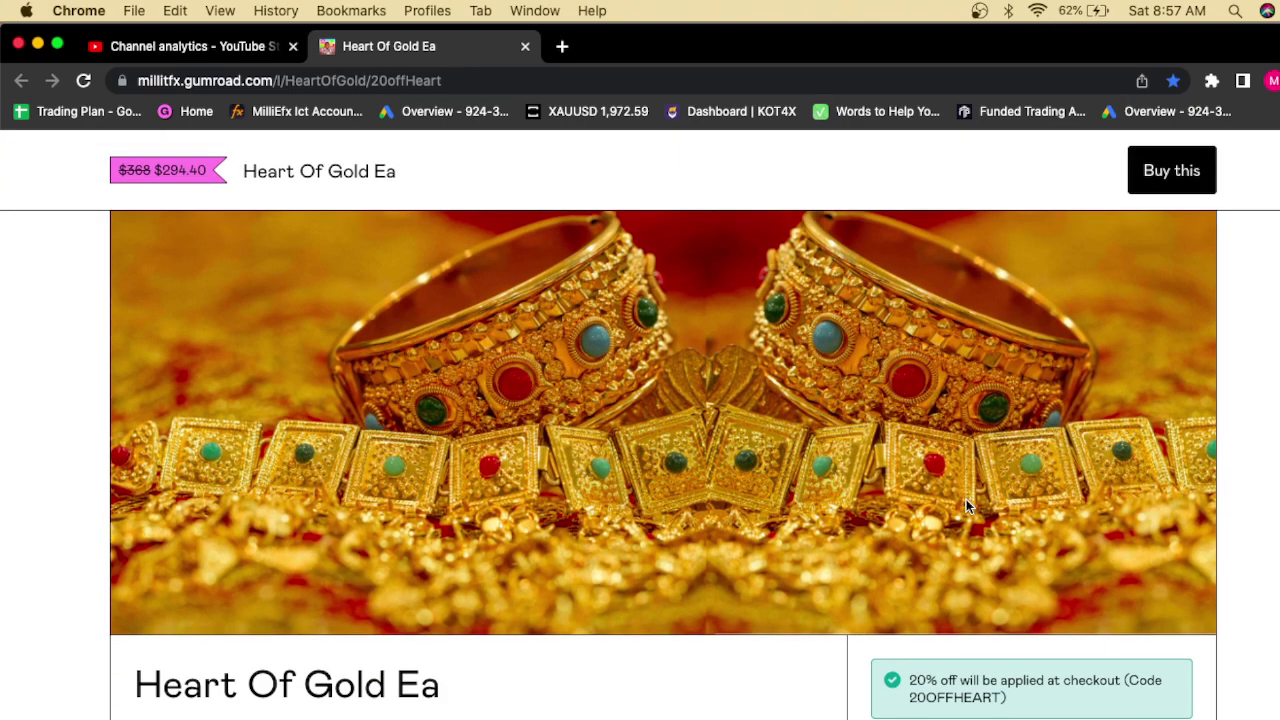
scroll(966, 505, "down", 2)
scroll(966, 505, "down", 2)
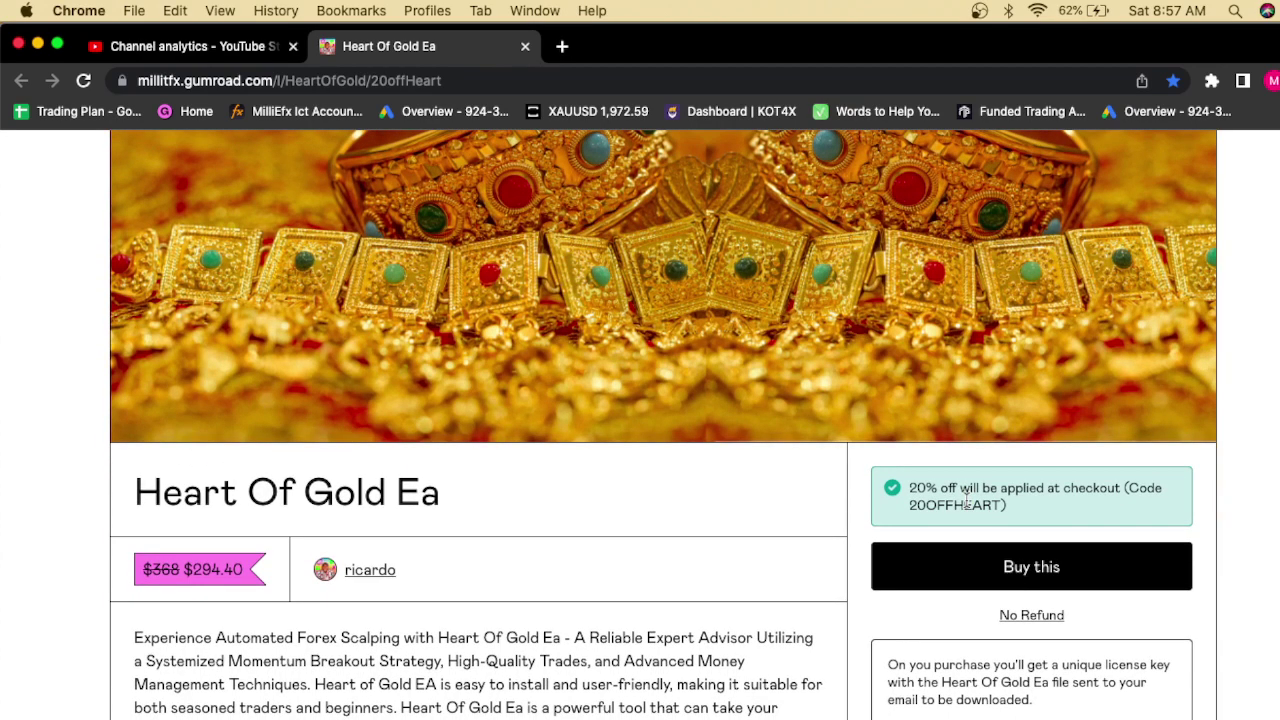
scroll(966, 505, "down", 5)
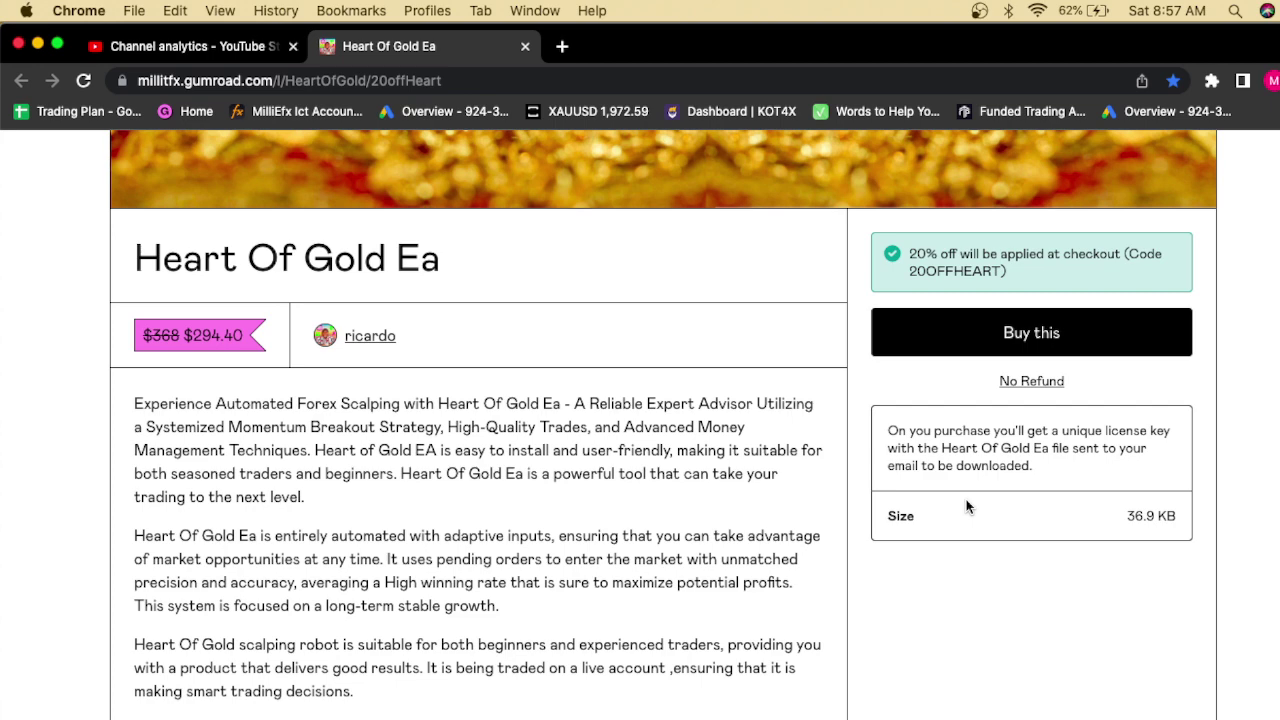
scroll(967, 507, "down", 3)
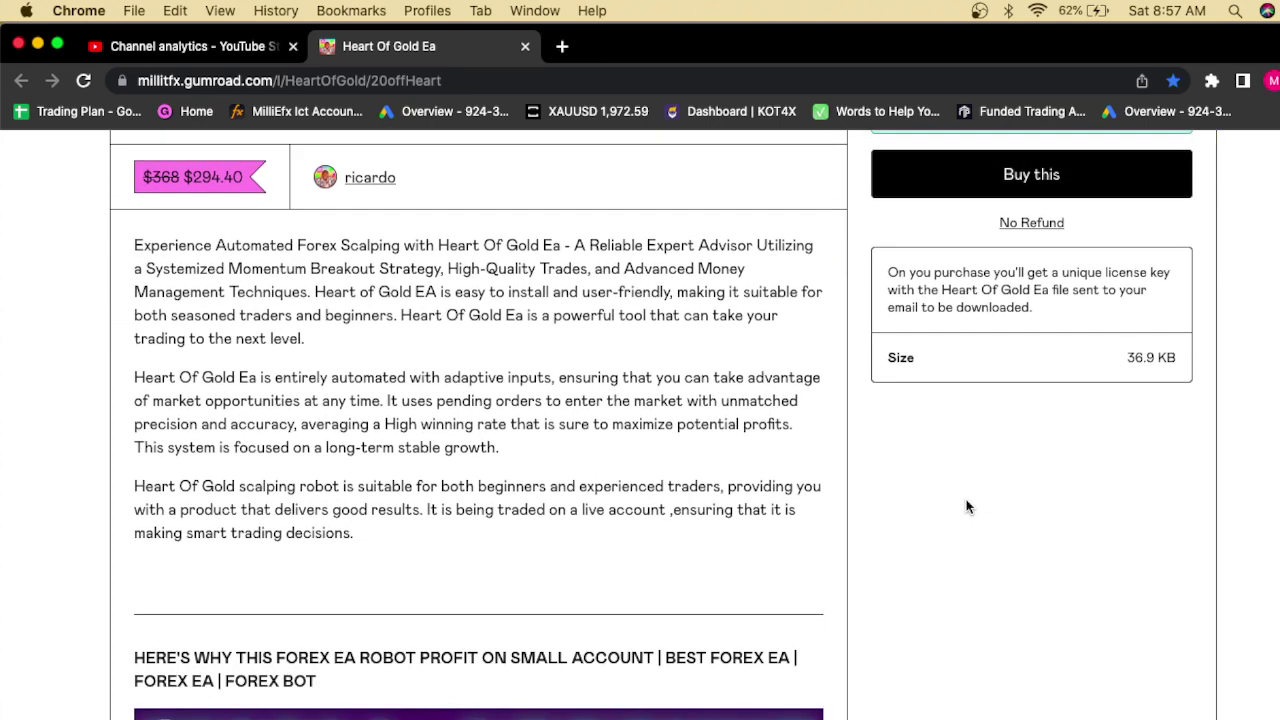
scroll(967, 507, "down", 1)
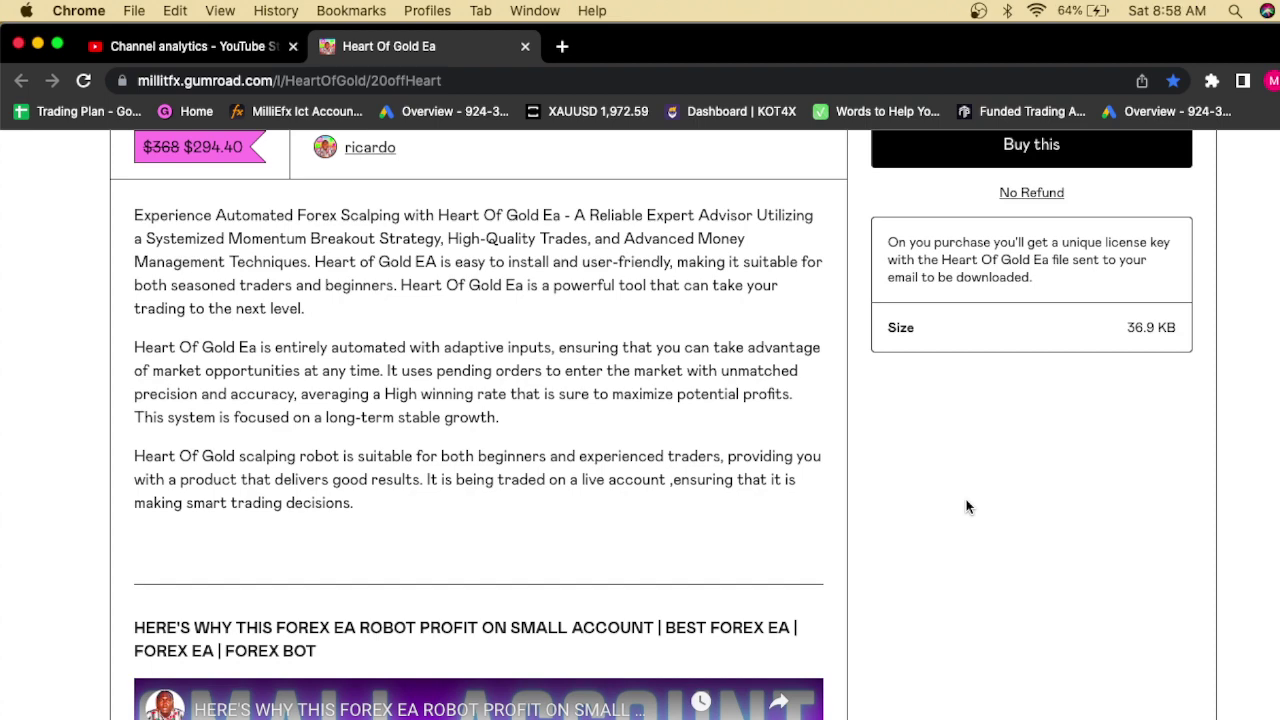
scroll(966, 505, "down", 5)
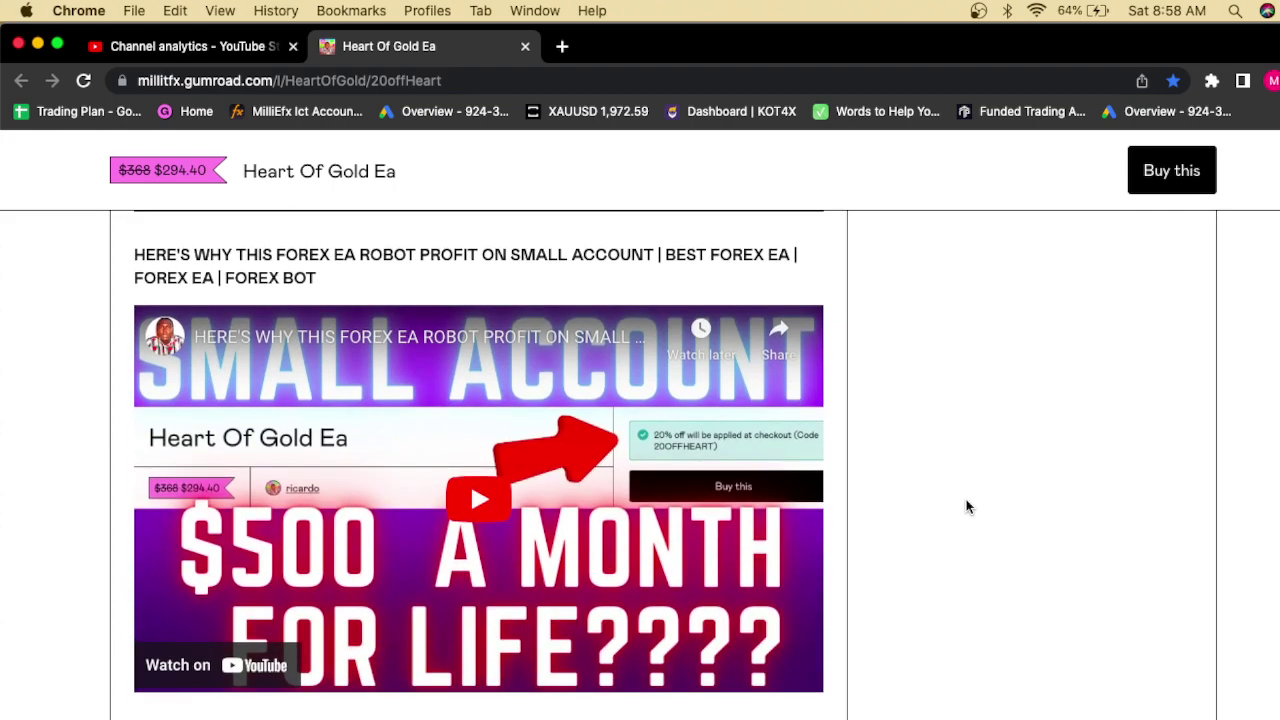
scroll(966, 505, "down", 12)
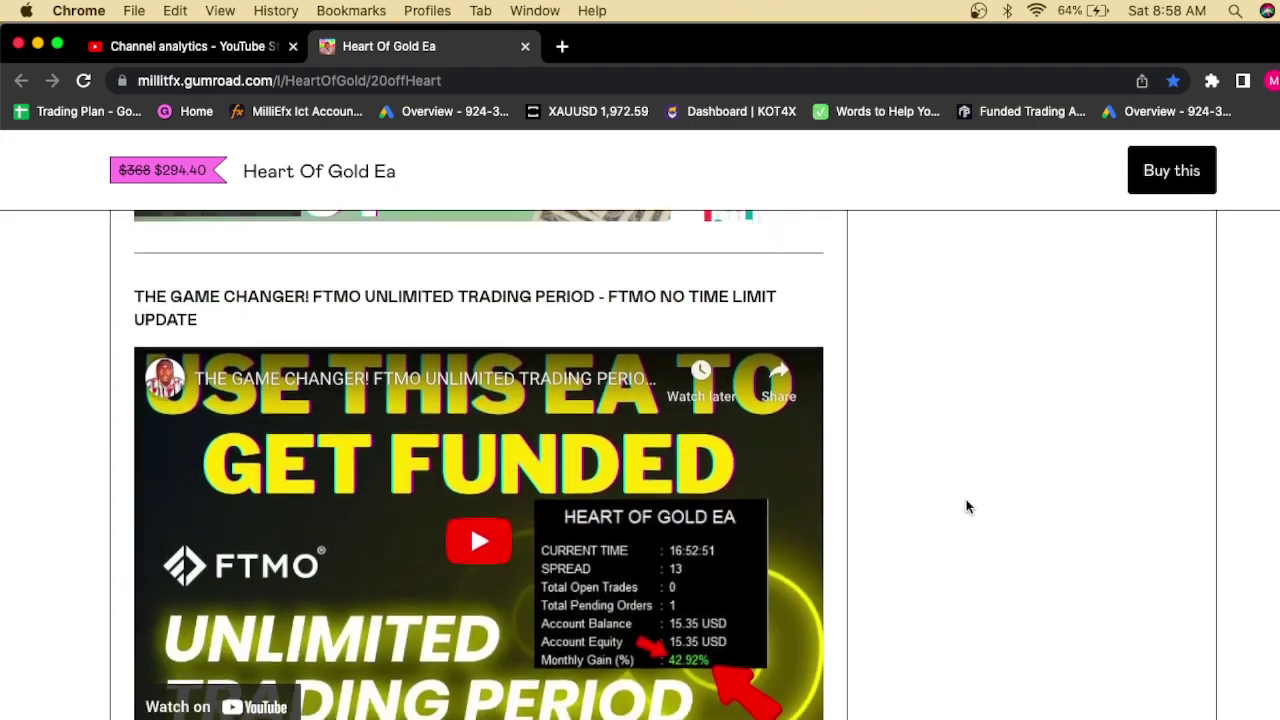
scroll(966, 506, "down", 13)
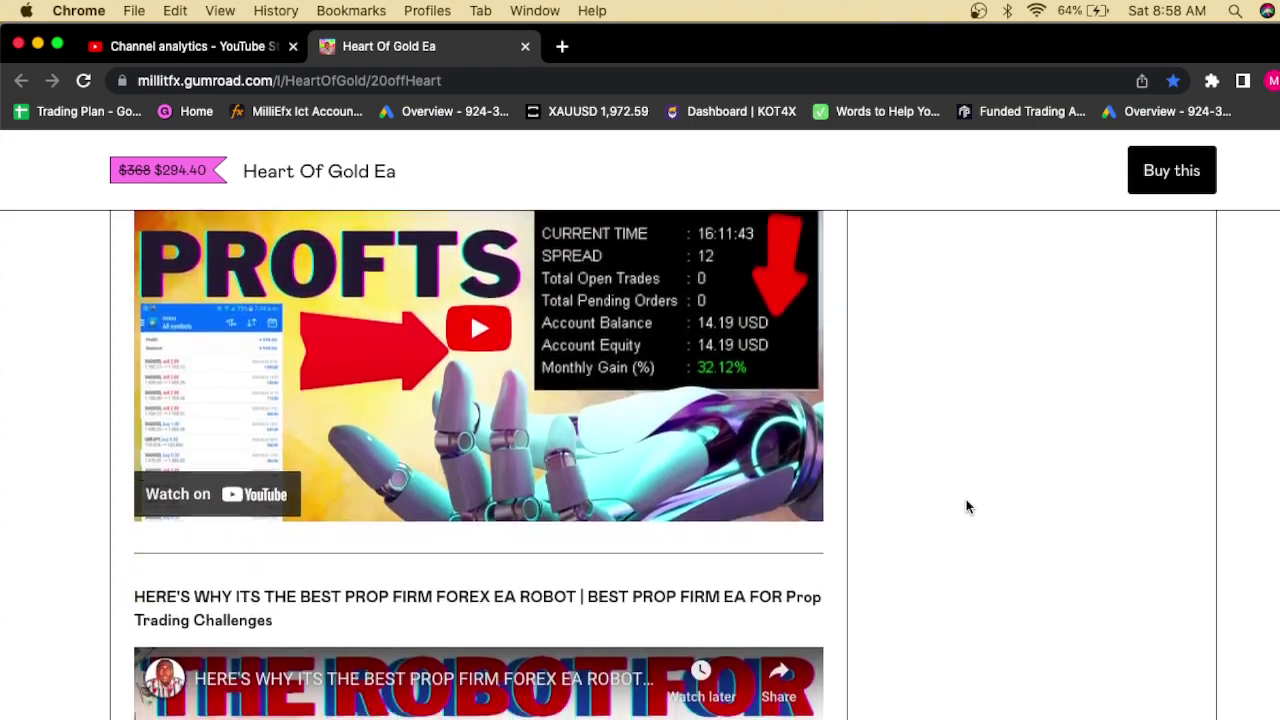
scroll(966, 507, "down", 5)
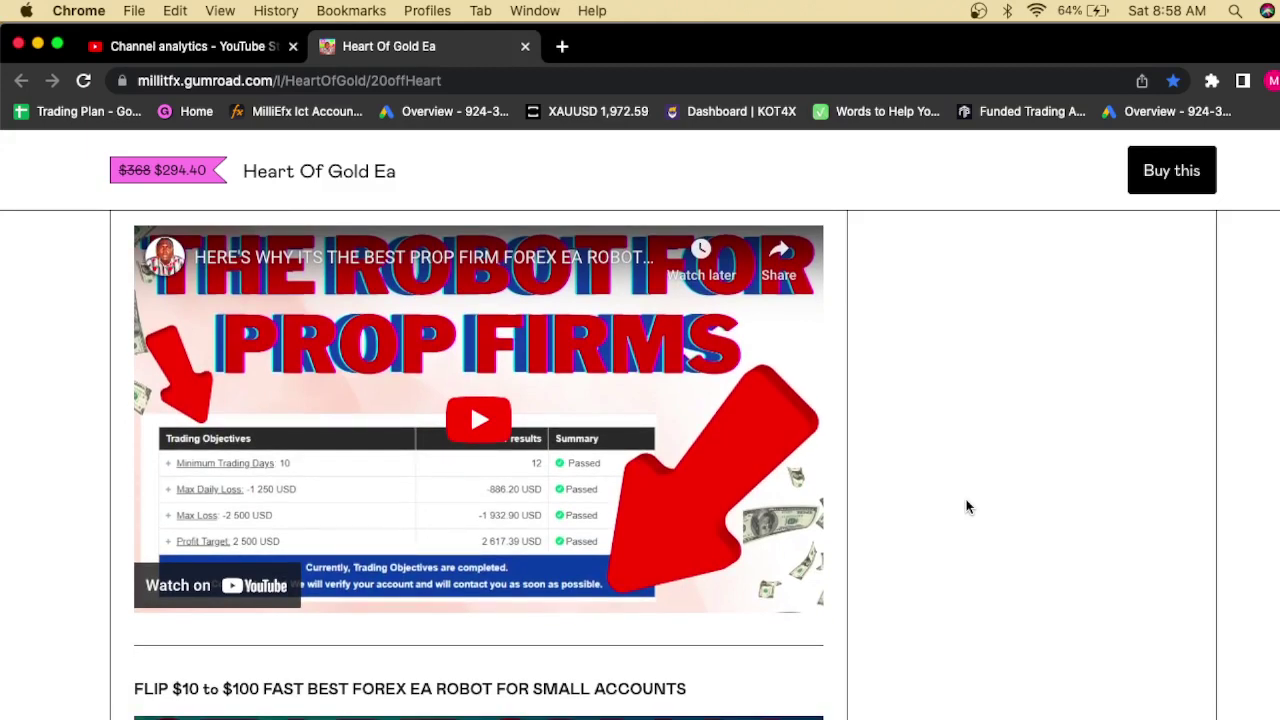
- Return to MetaTrader 5 and read the overview on semi-automatic averaging at support/resistance levels
mouse_move(999, 705)
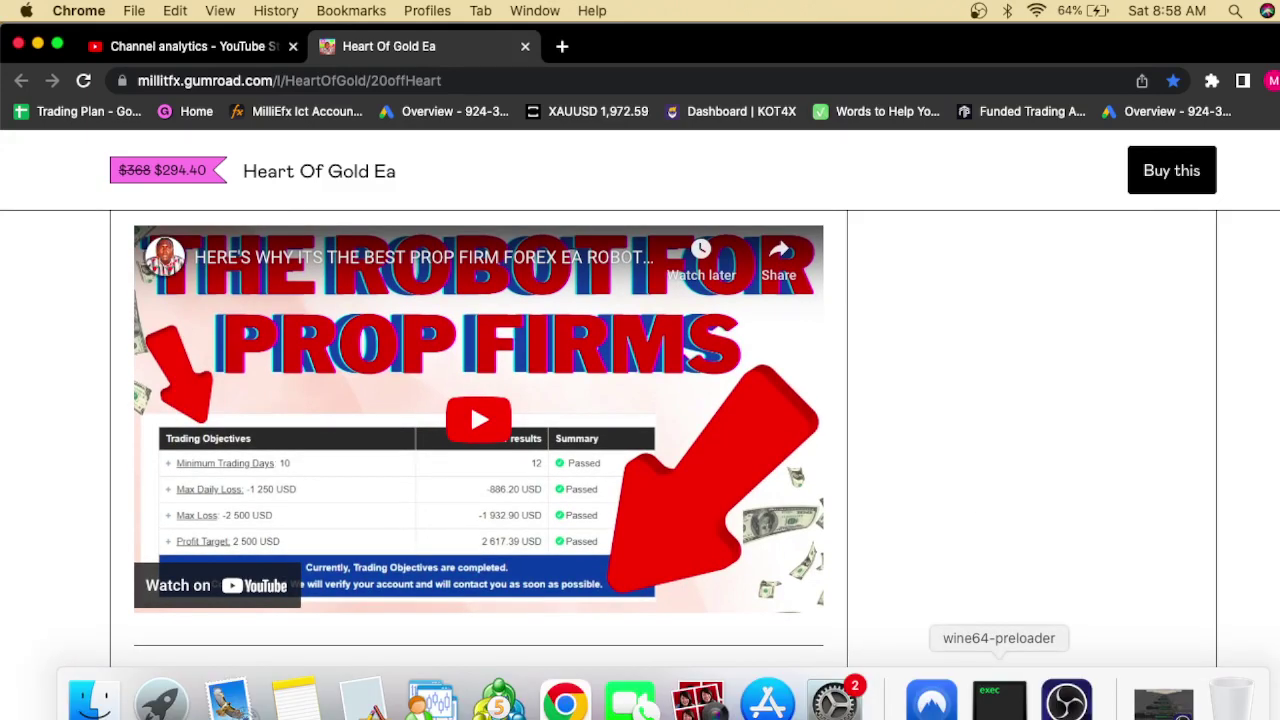
left_click(497, 703)
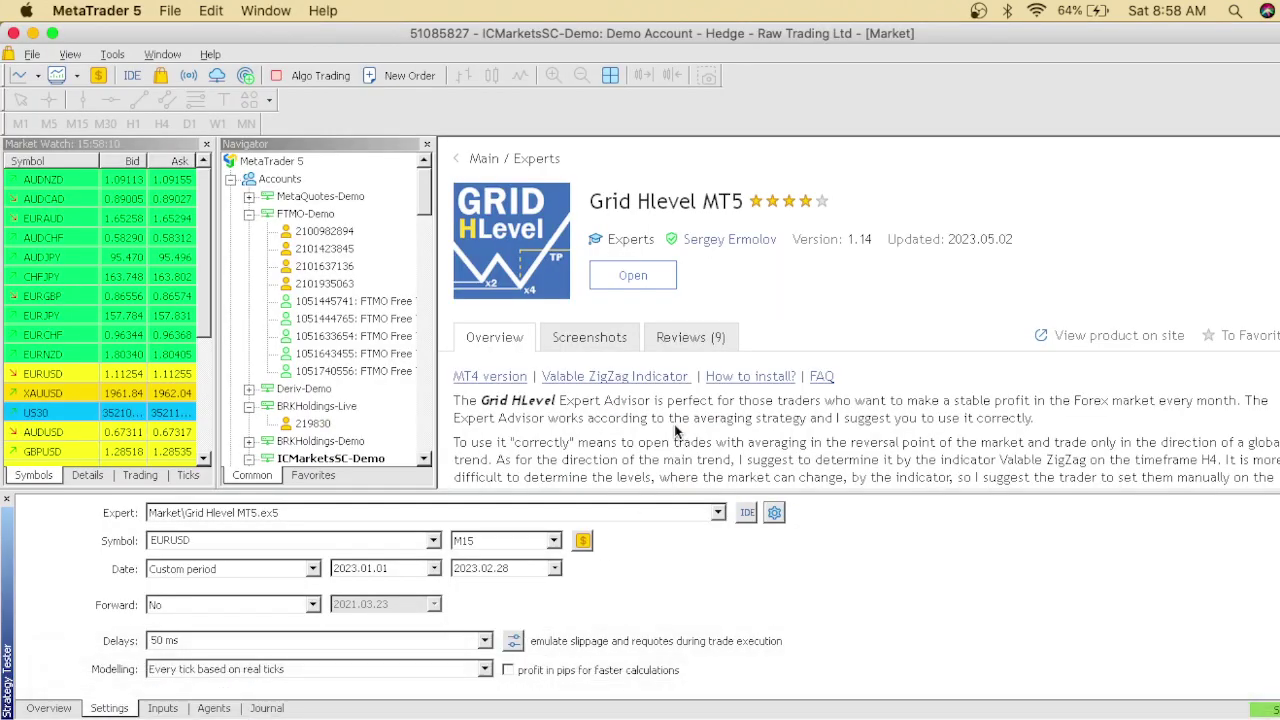
scroll(674, 428, "down", 3)
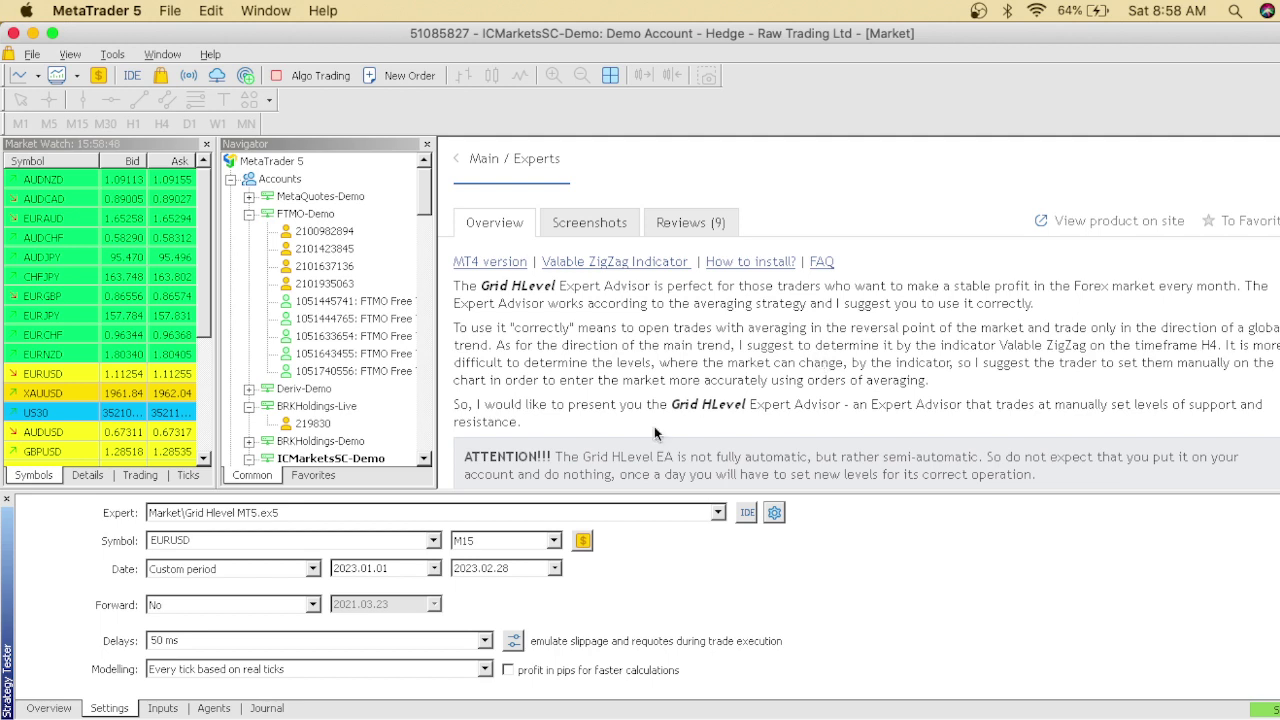
- Switch the Strategy Tester timeframe from M15 to H4
left_click(555, 541)
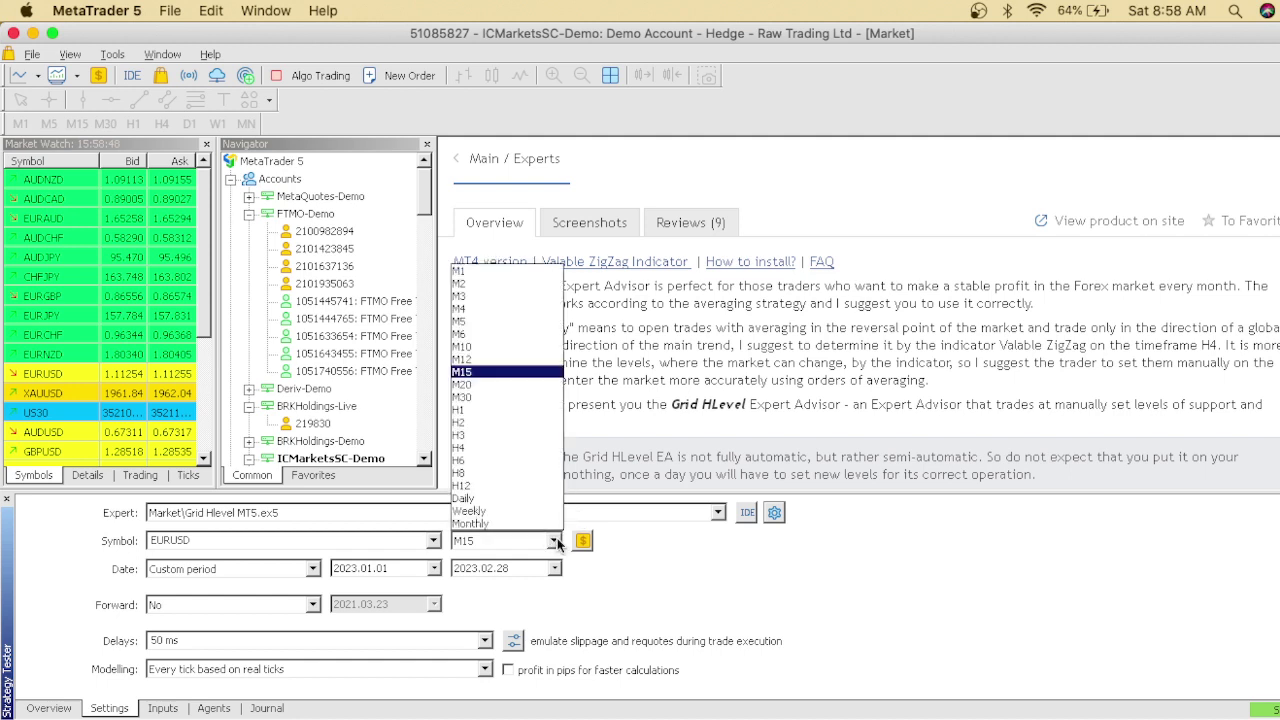
left_click(473, 448)
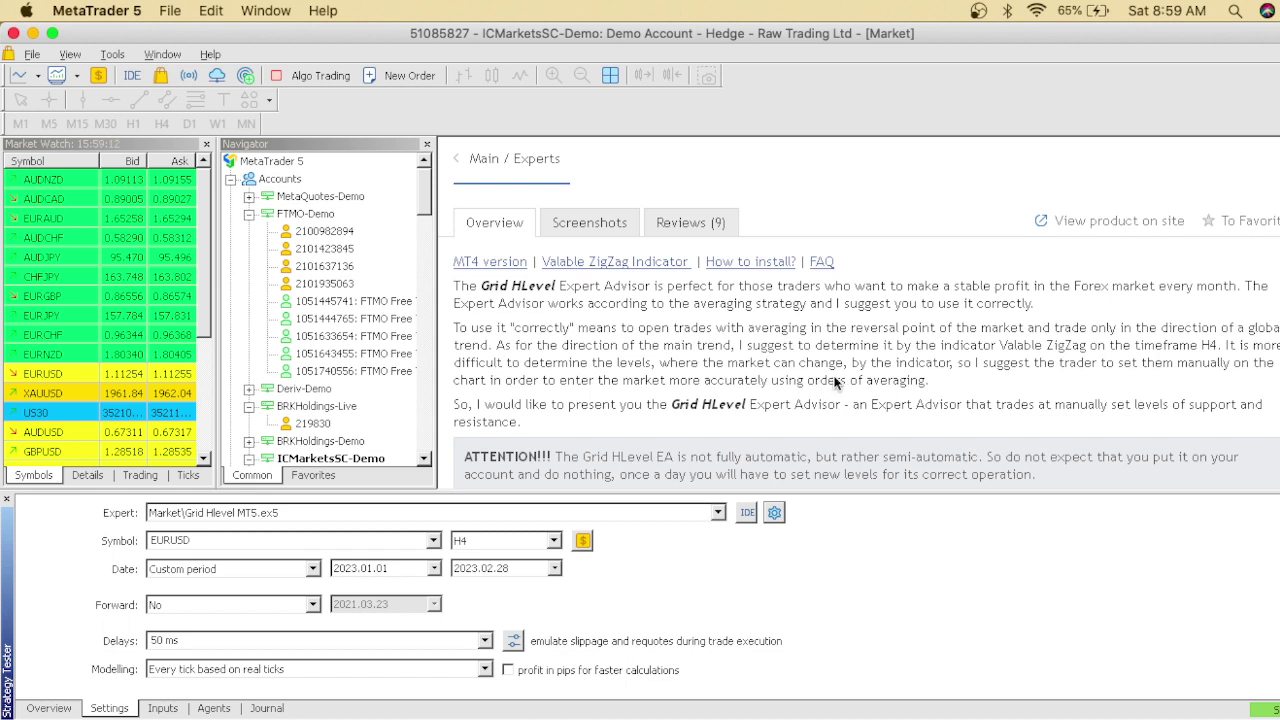
- Read the Grid Hlevel MT5 Overview down to version 1.14 (2023.05.02), then scroll back up
scroll(835, 380, "down", 2)
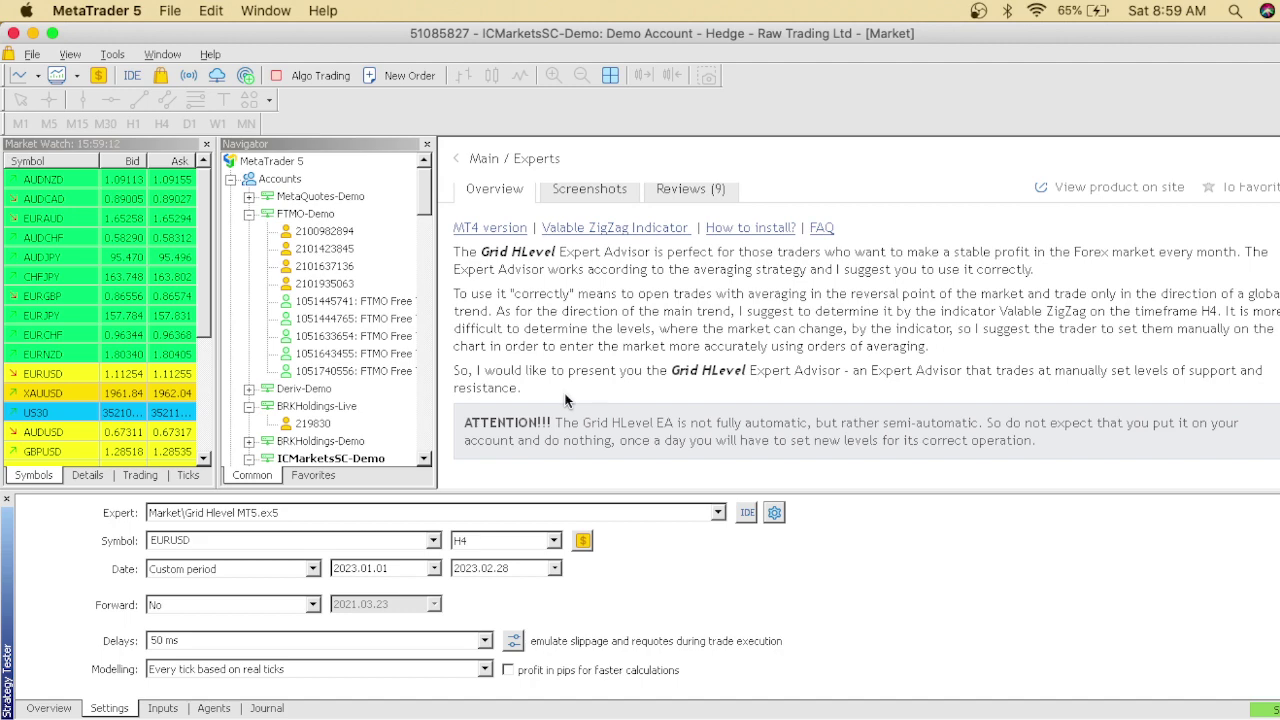
scroll(565, 400, "down", 5)
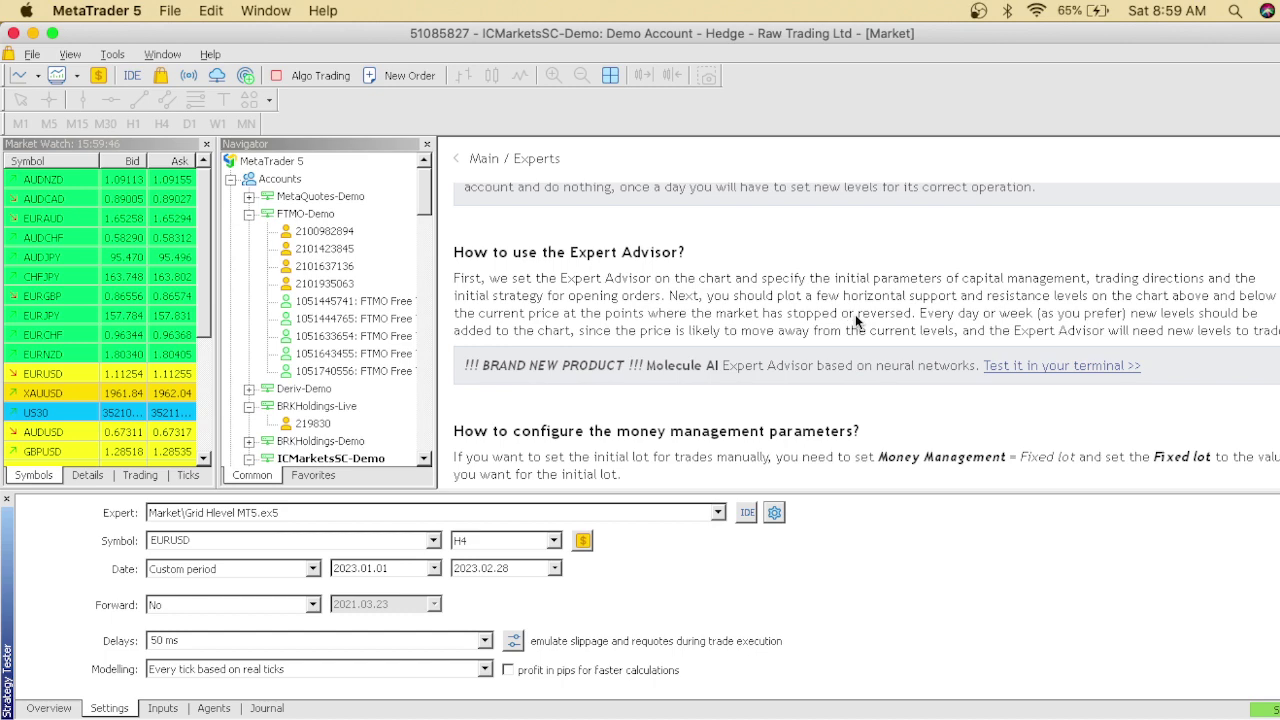
scroll(855, 314, "down", 5)
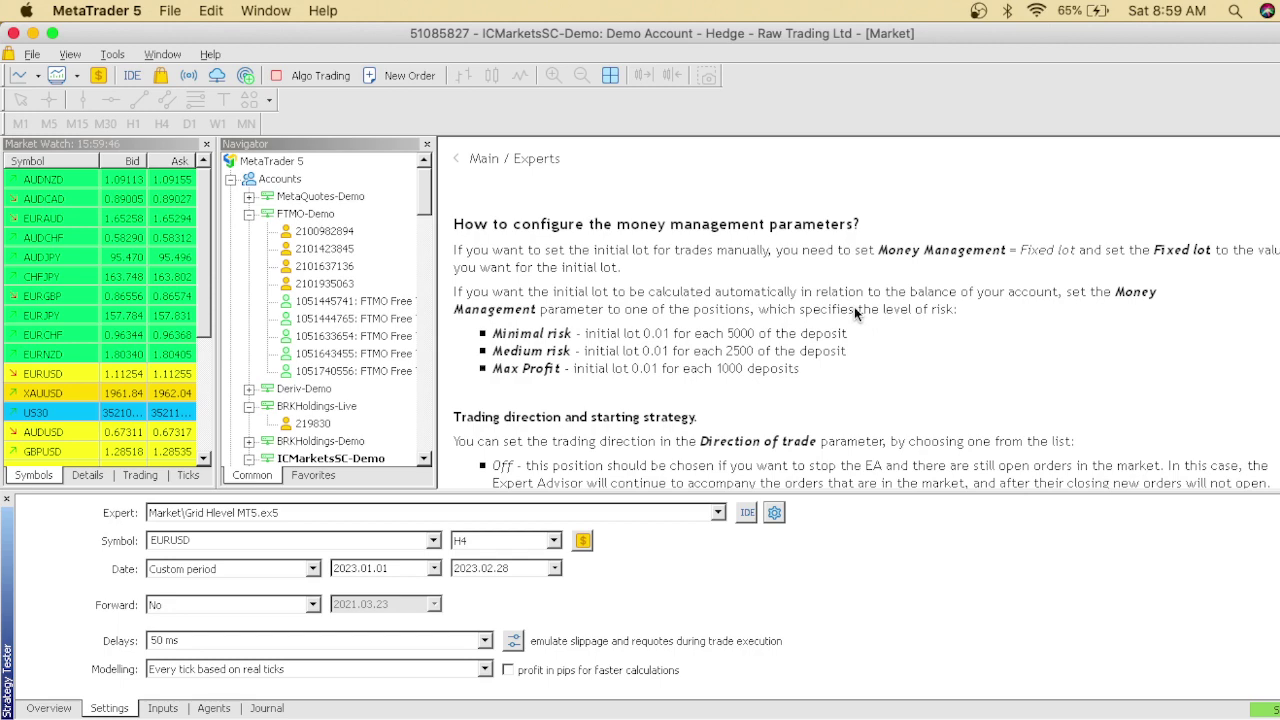
scroll(855, 312, "down", 5)
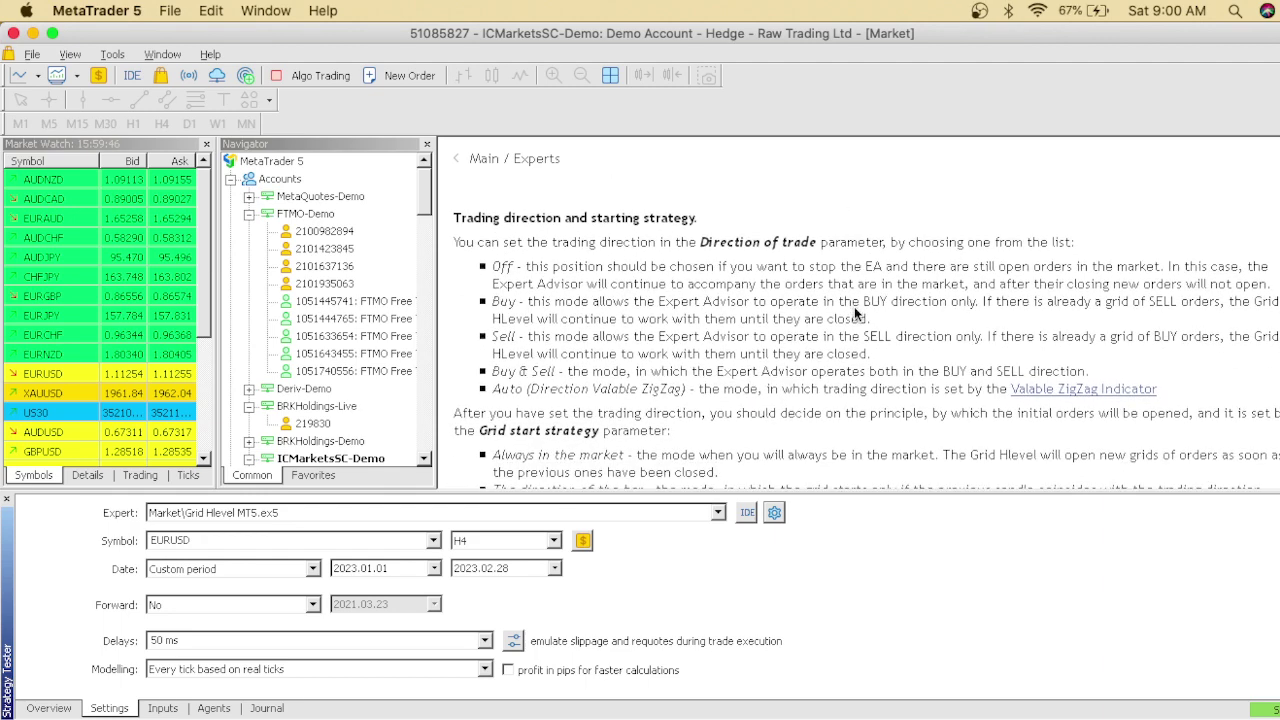
scroll(855, 312, "down", 4)
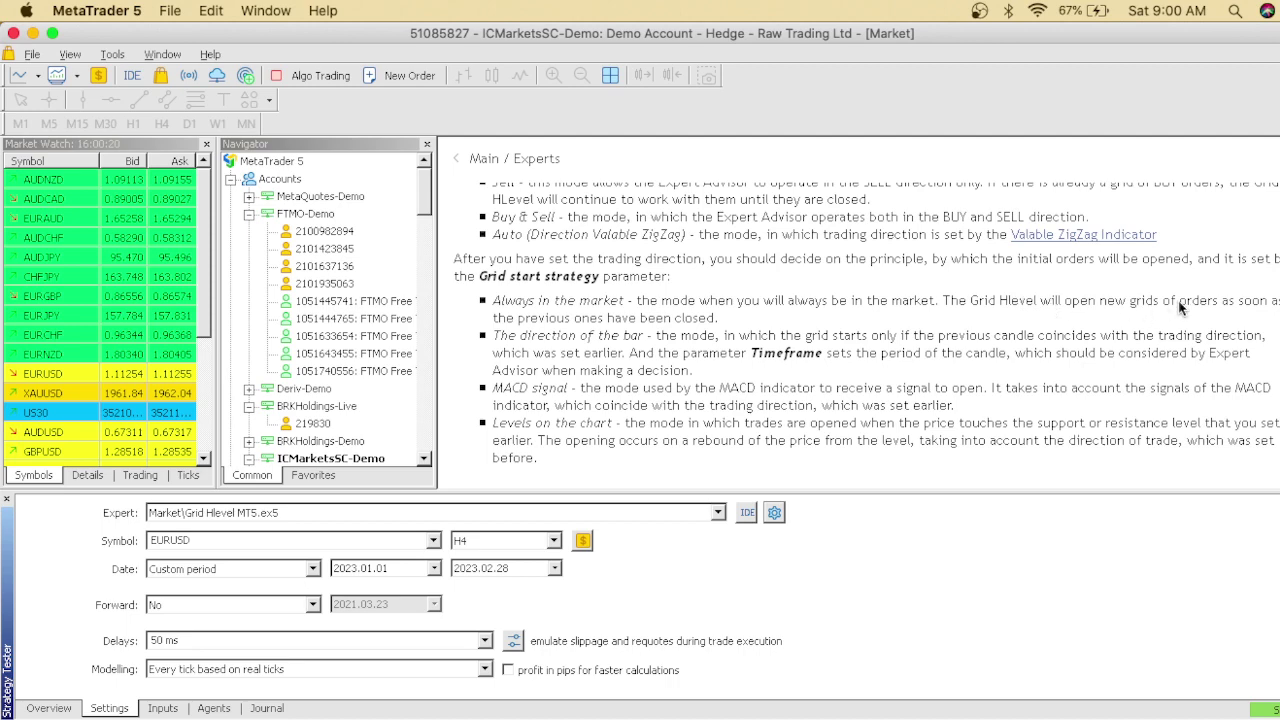
scroll(1178, 309, "down", 4)
scroll(1178, 309, "down", 5)
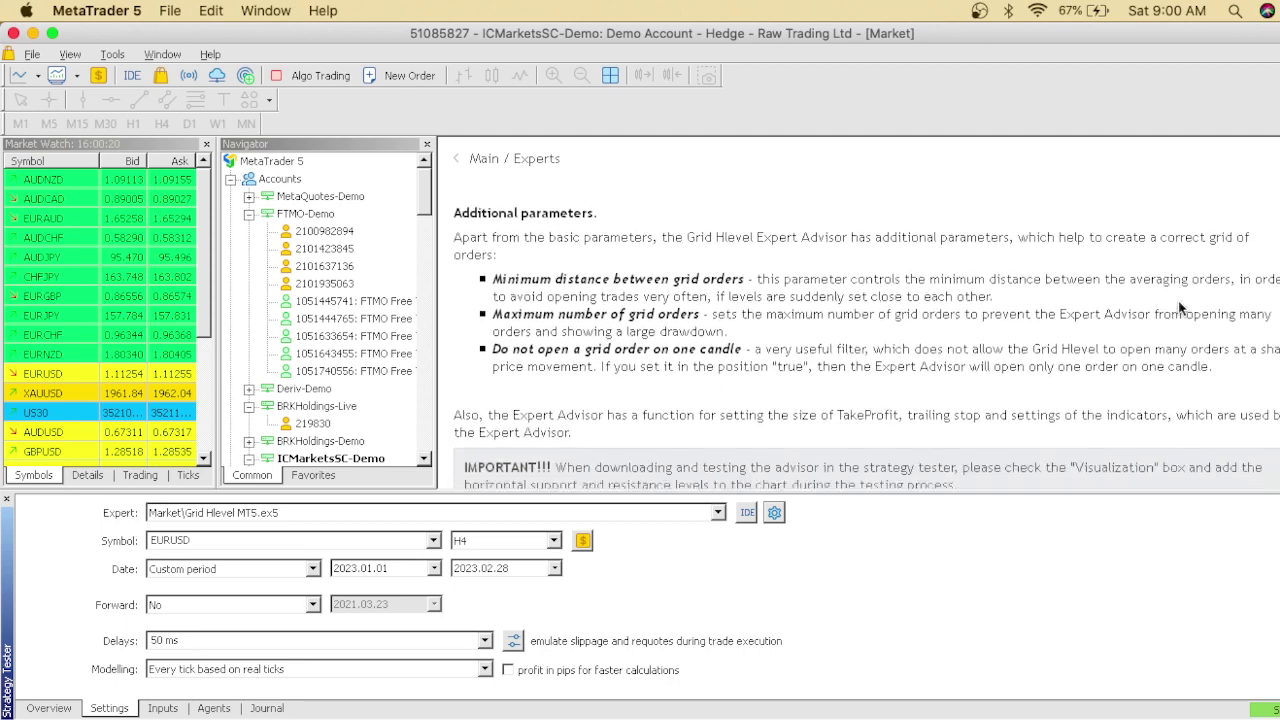
scroll(1178, 309, "down", 3)
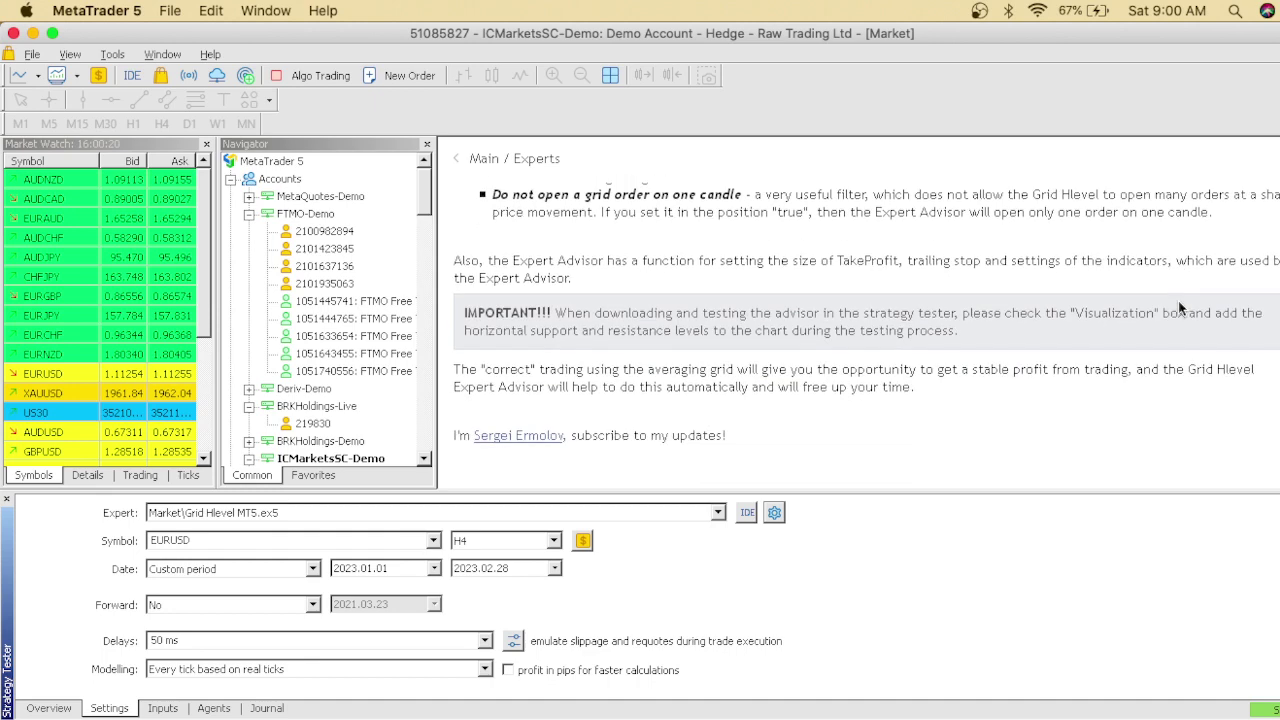
scroll(1178, 309, "up", 15)
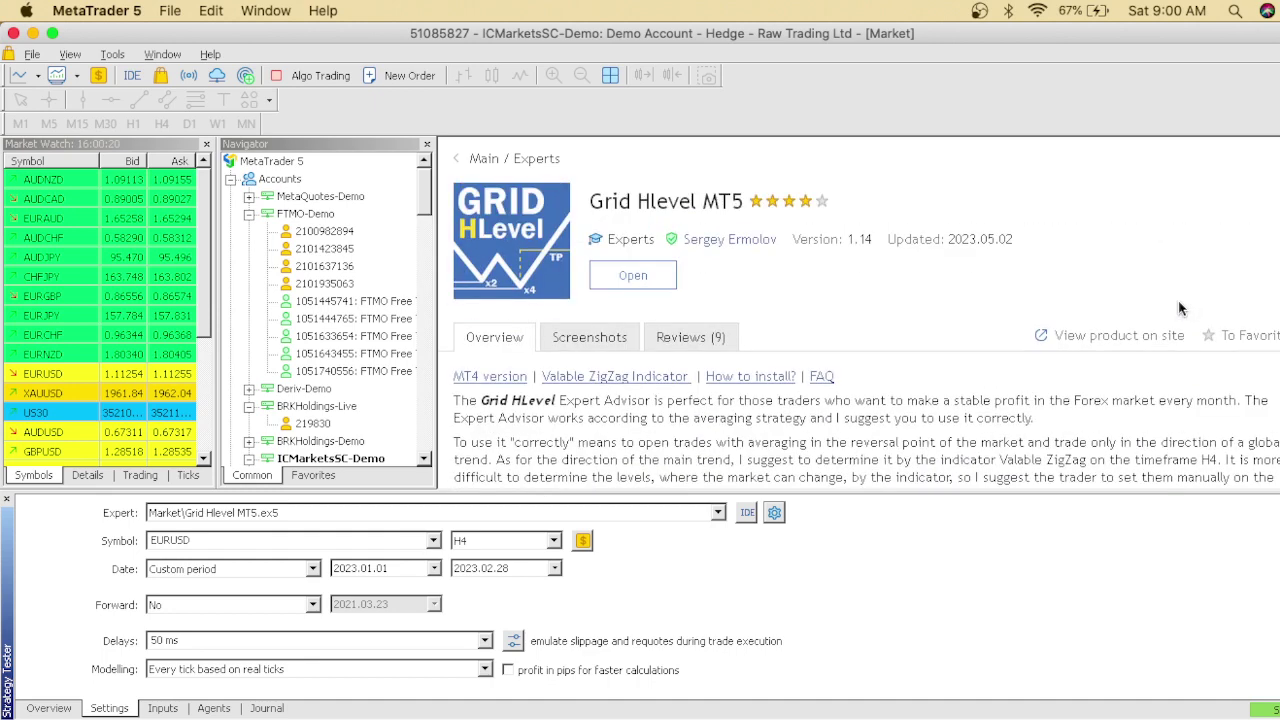
- Page through trading-frequency, trend-lines and trailing-stop screenshots, then enlarge the info-panel screenshot
left_click(582, 338)
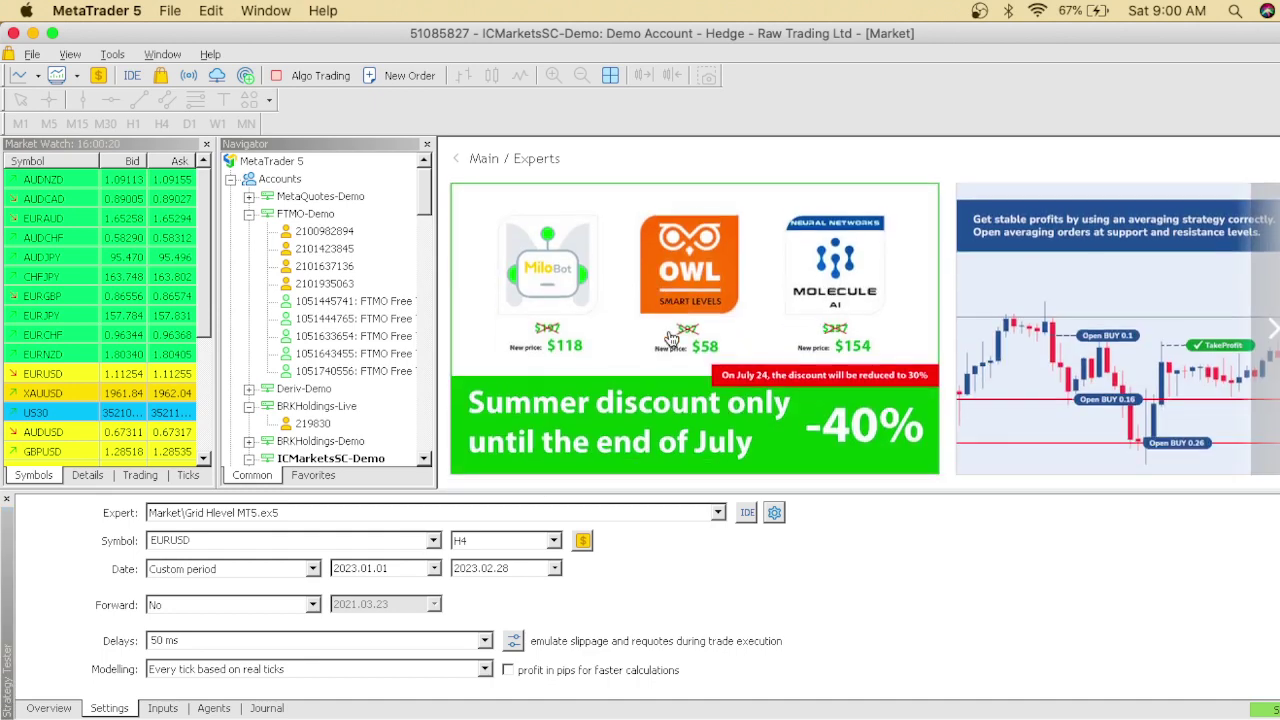
left_click(1270, 335)
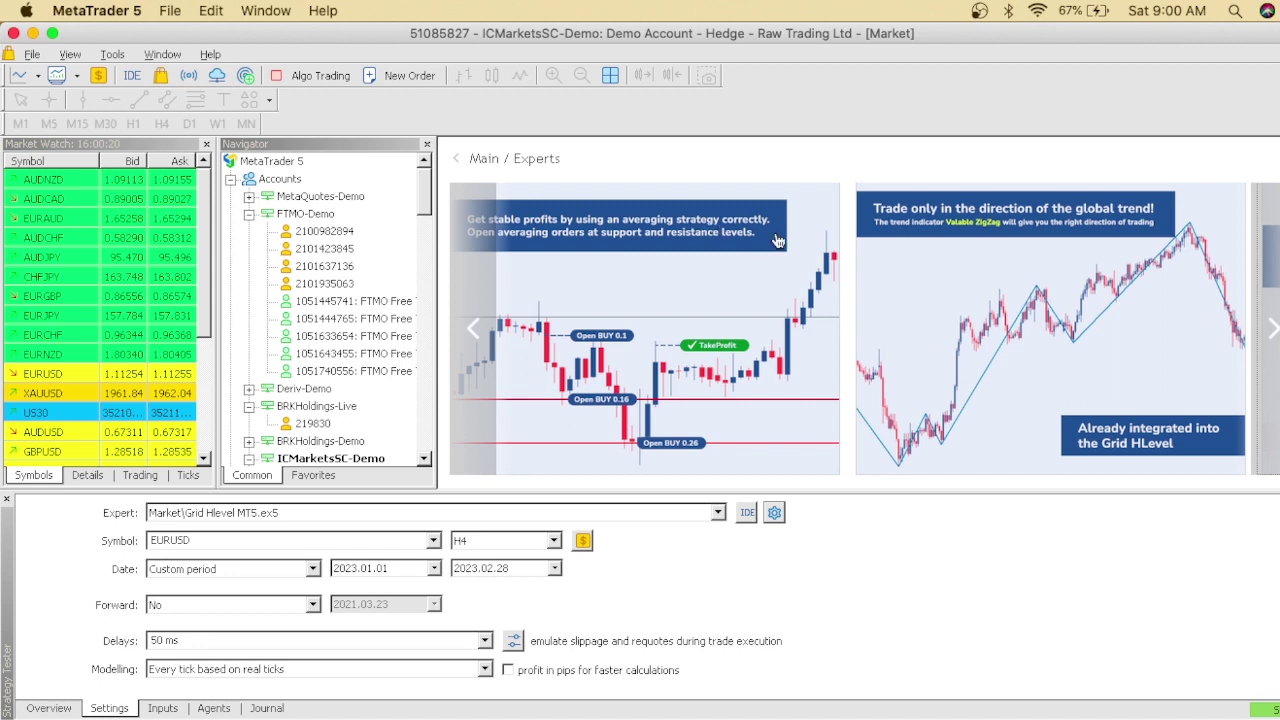
left_click(1265, 333)
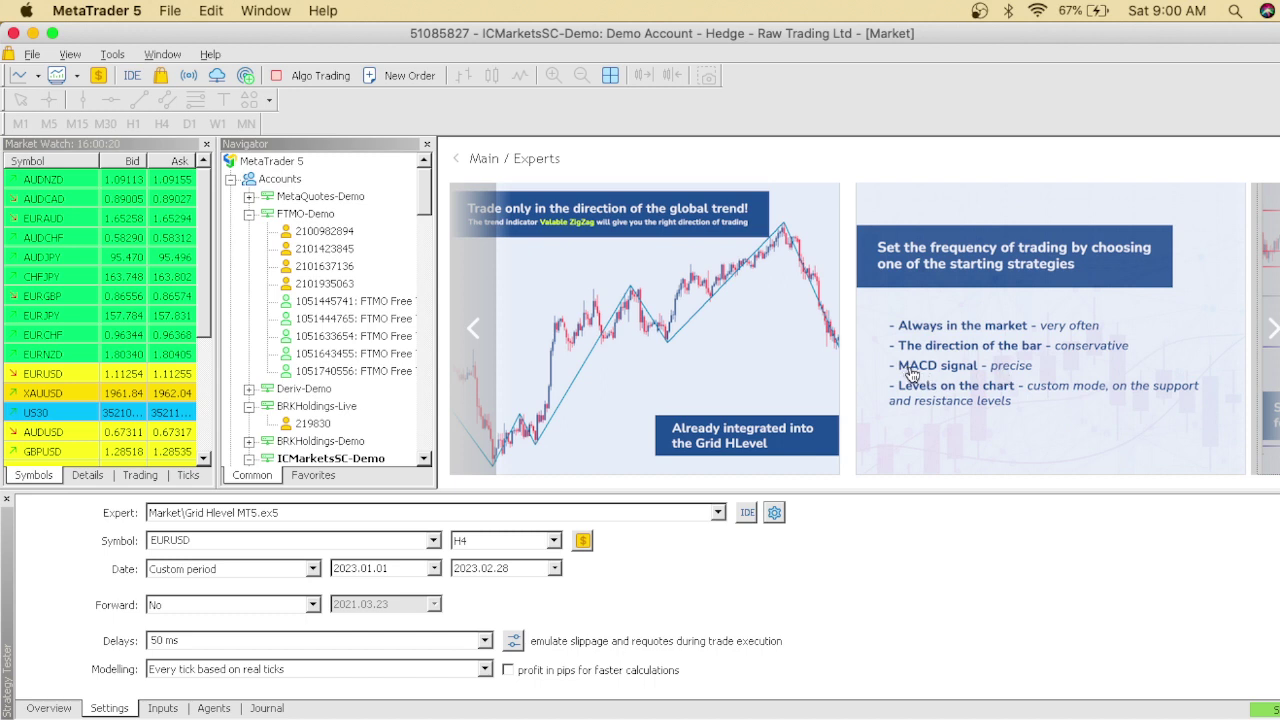
left_click(1264, 344)
left_click(1264, 344)
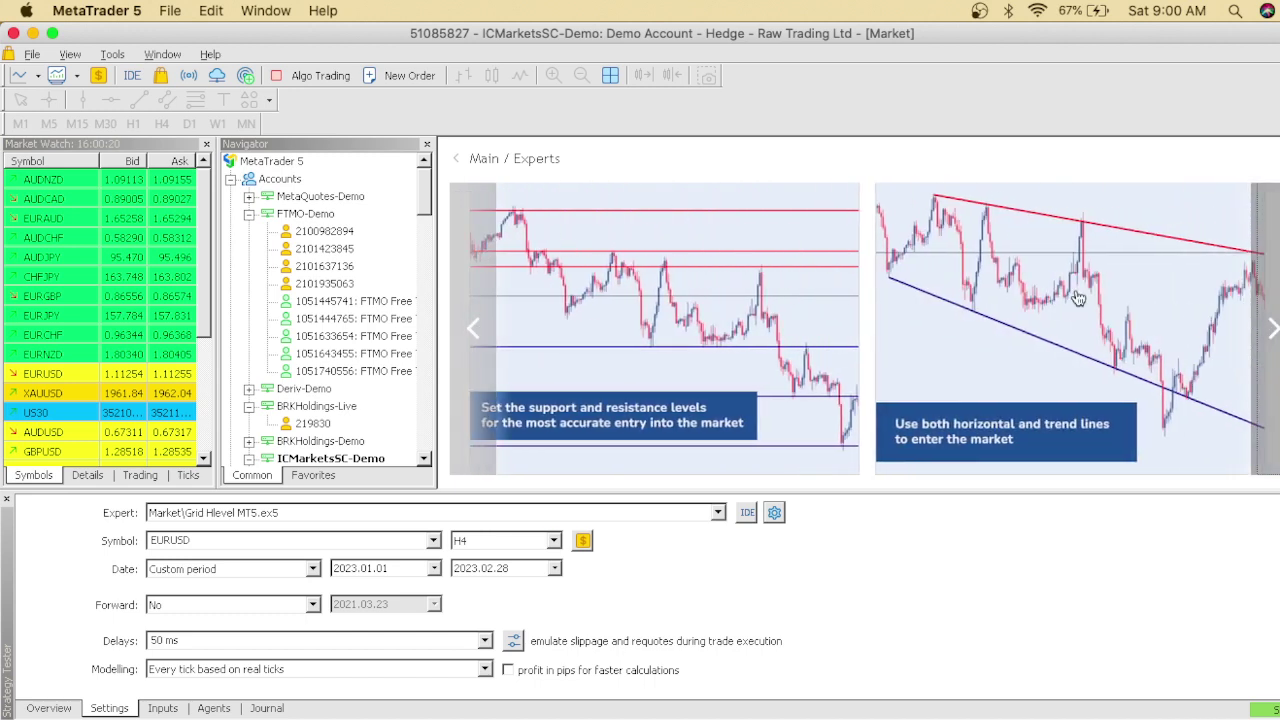
left_click(1272, 336)
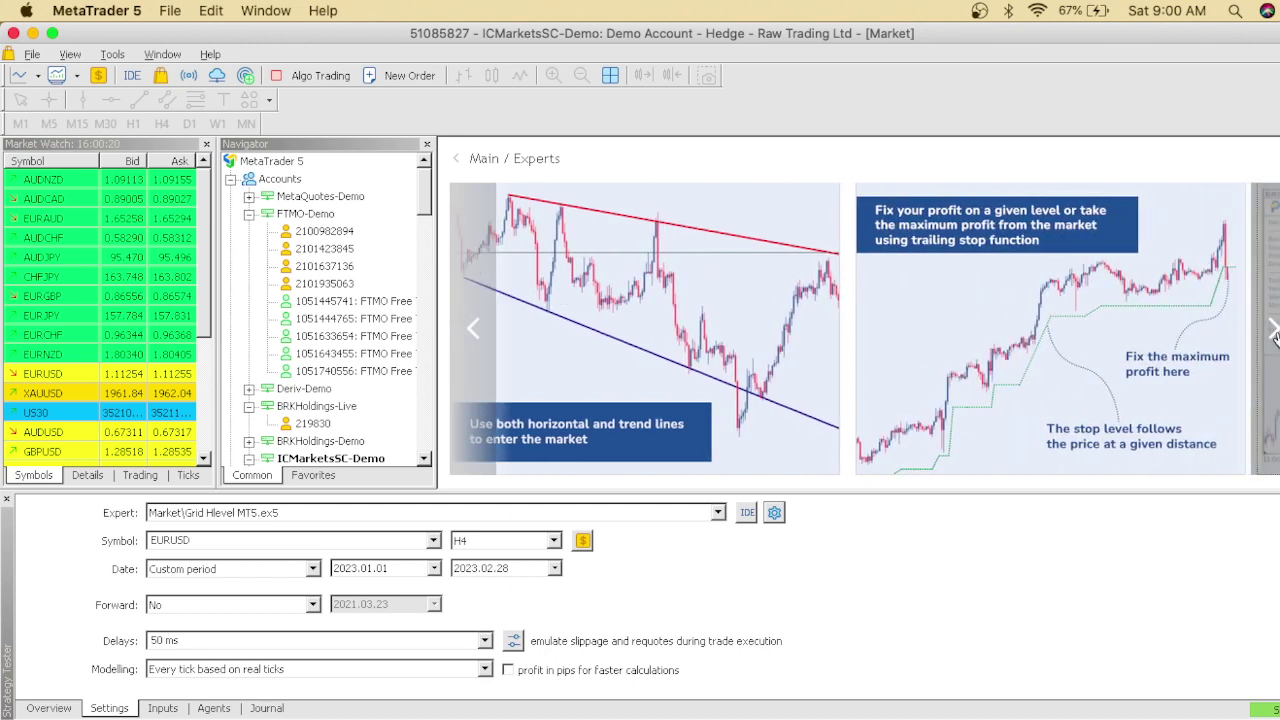
left_click(1272, 336)
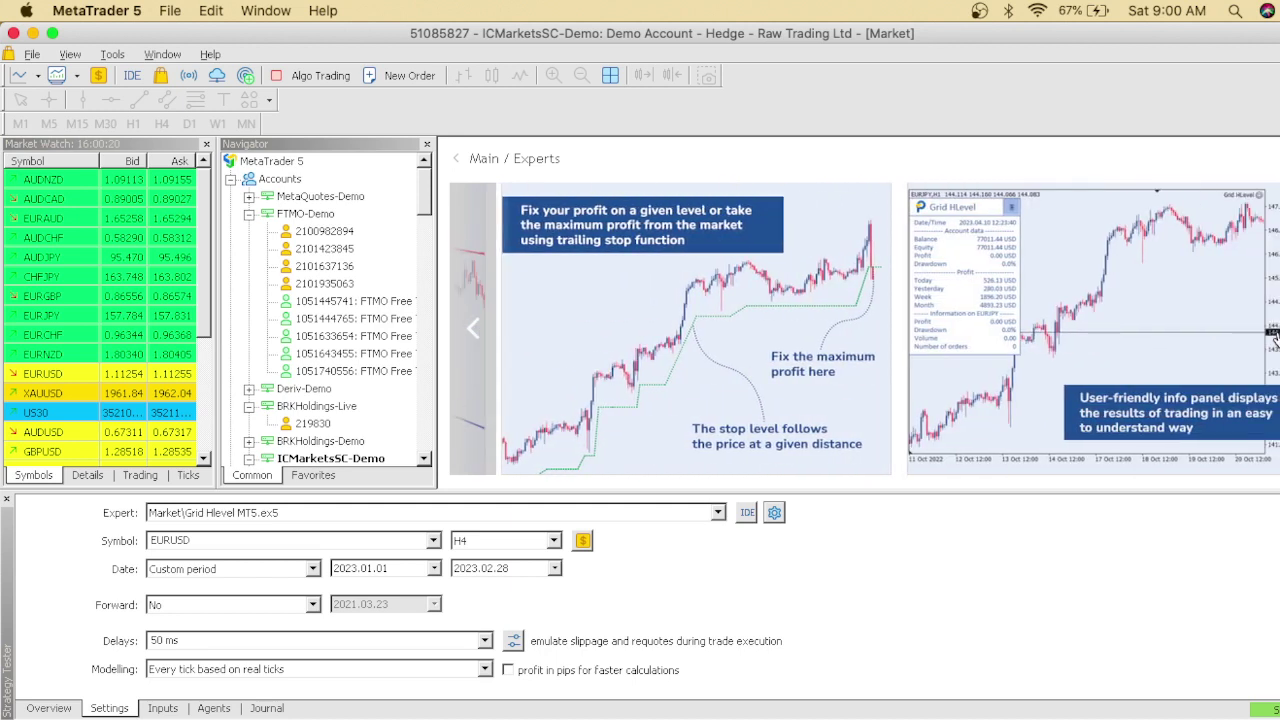
left_click(1274, 338)
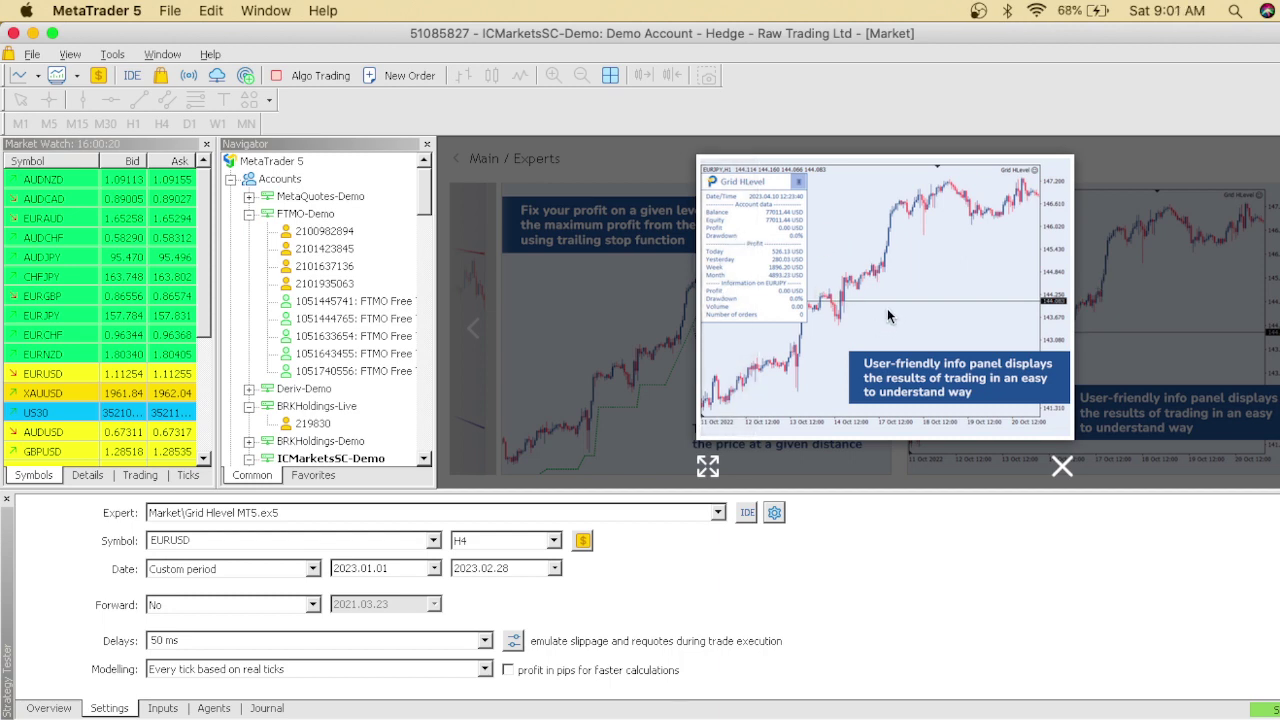
- Close the enlarged screenshot and set the tester to M30 with 100 ms execution delay
left_click(1062, 467)
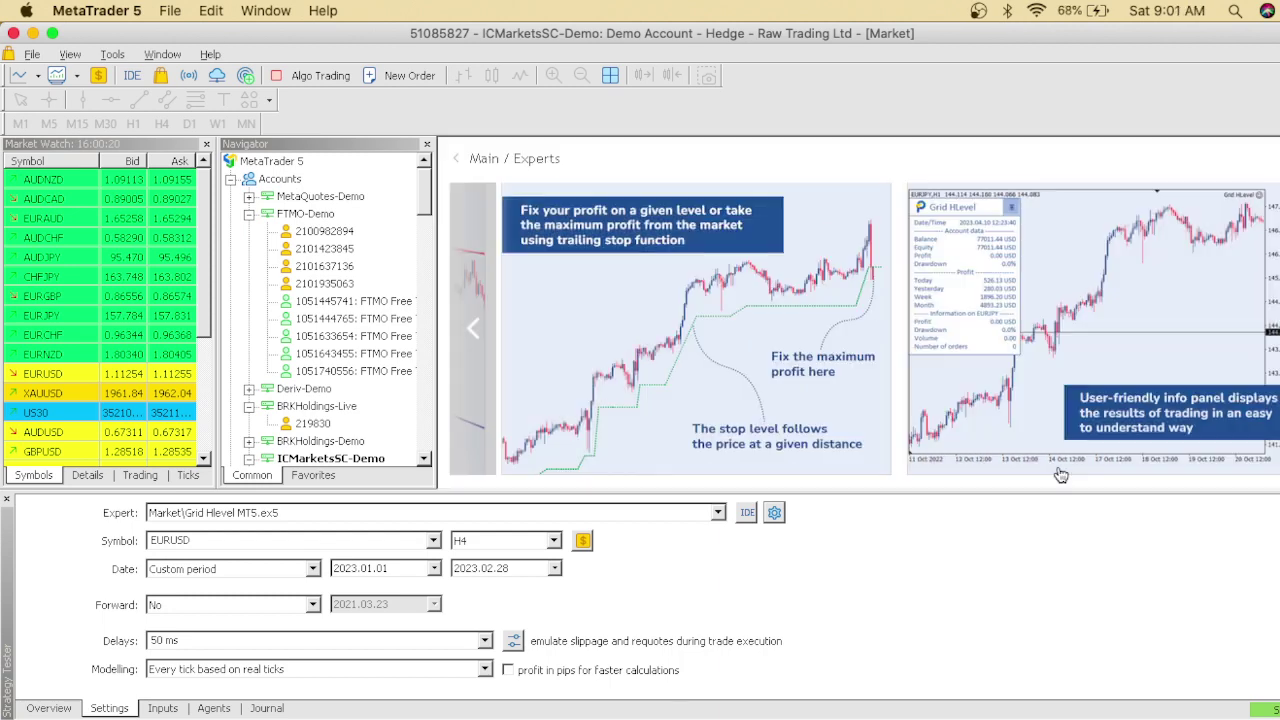
left_click(551, 541)
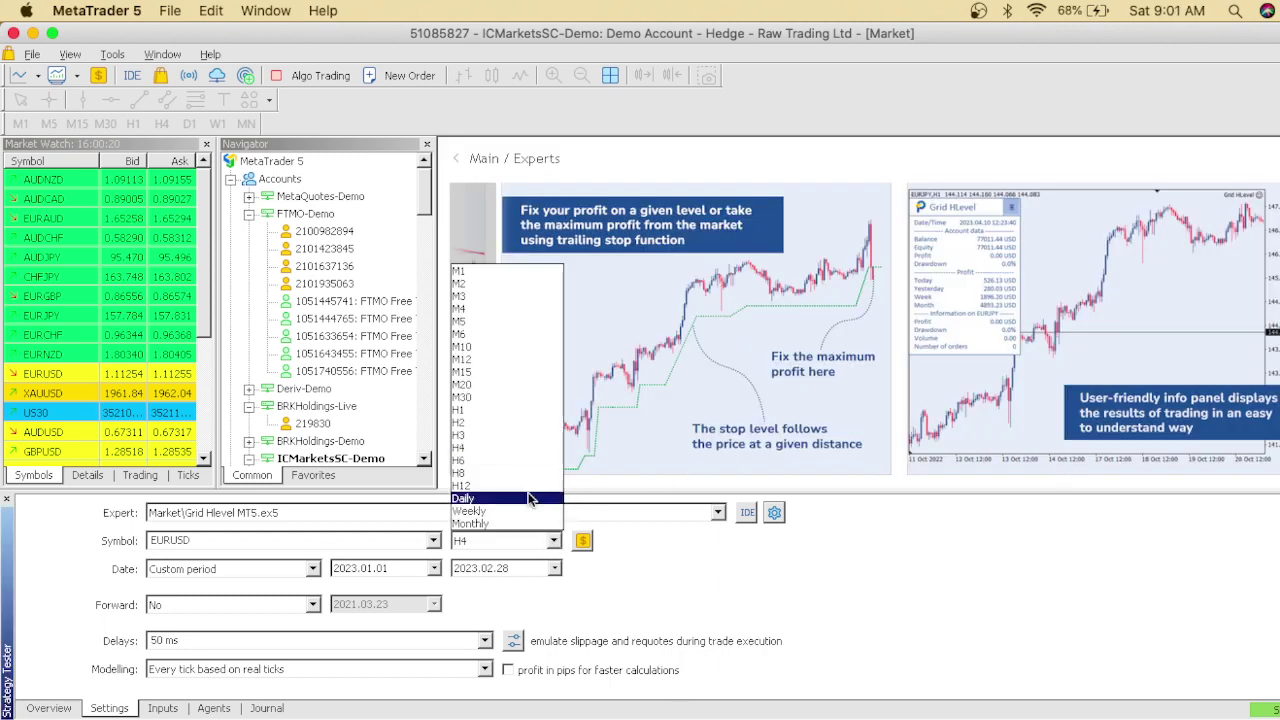
left_click(484, 397)
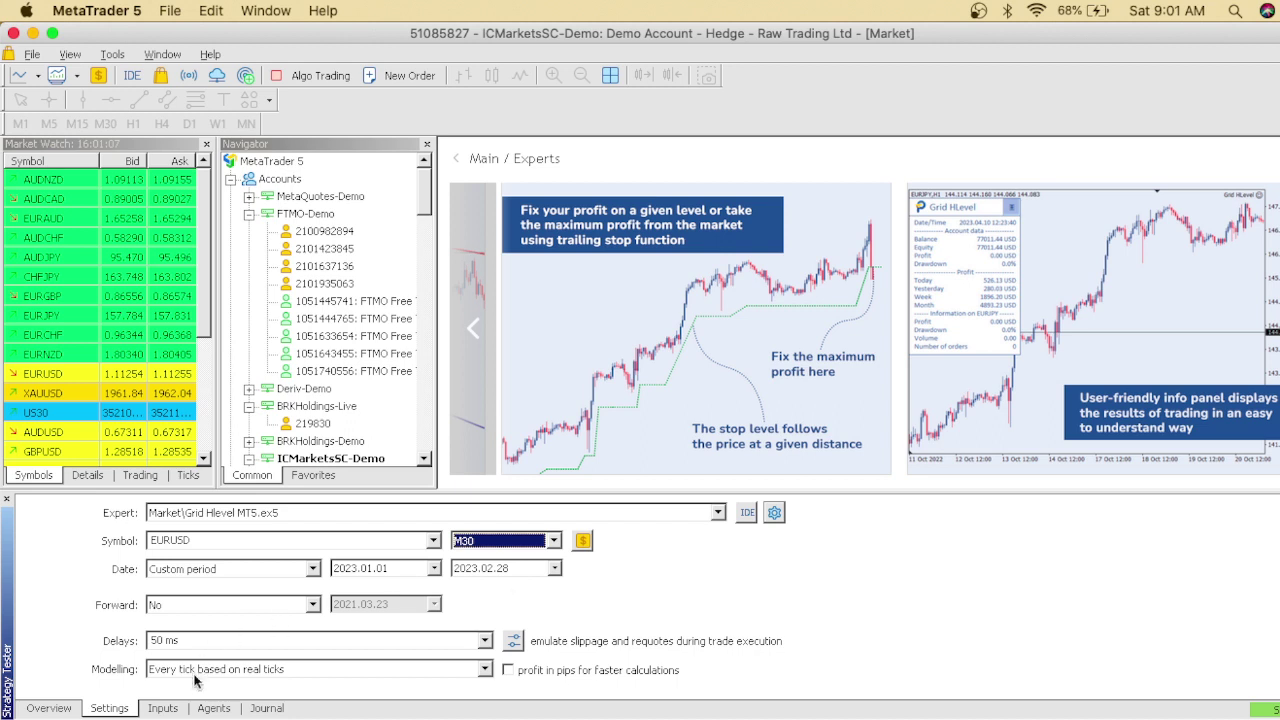
left_click(480, 645)
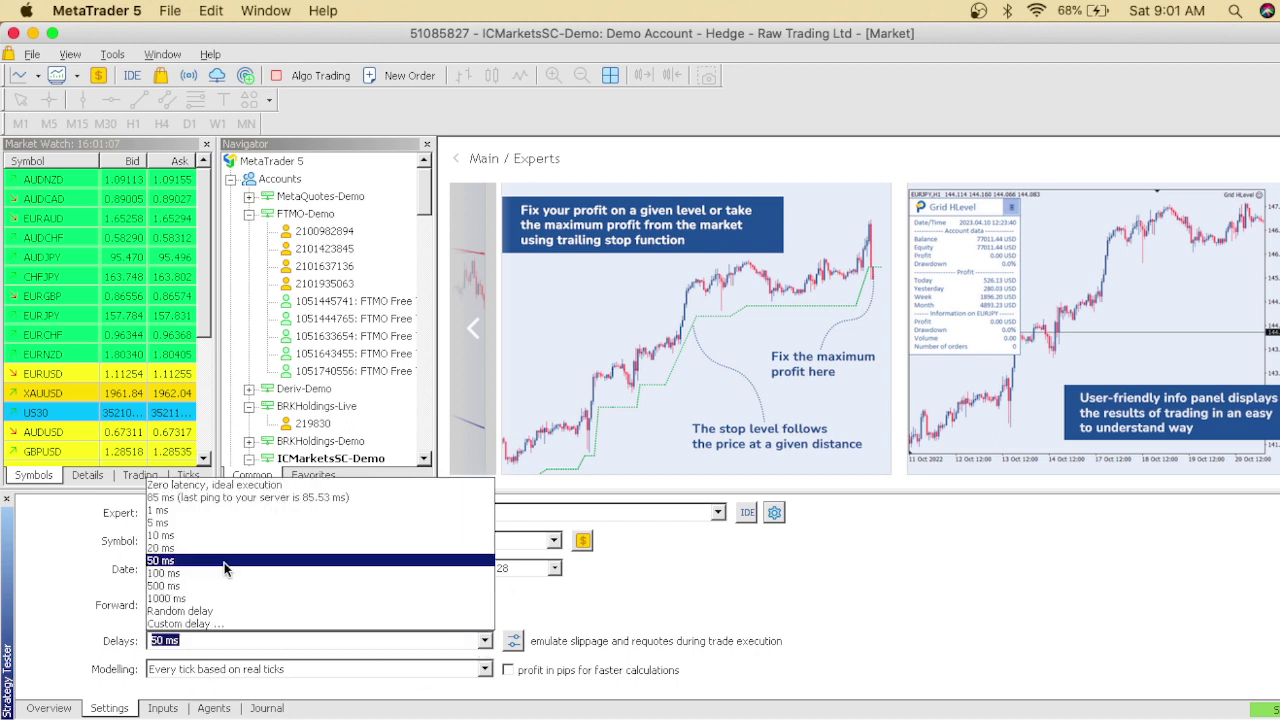
left_click(212, 574)
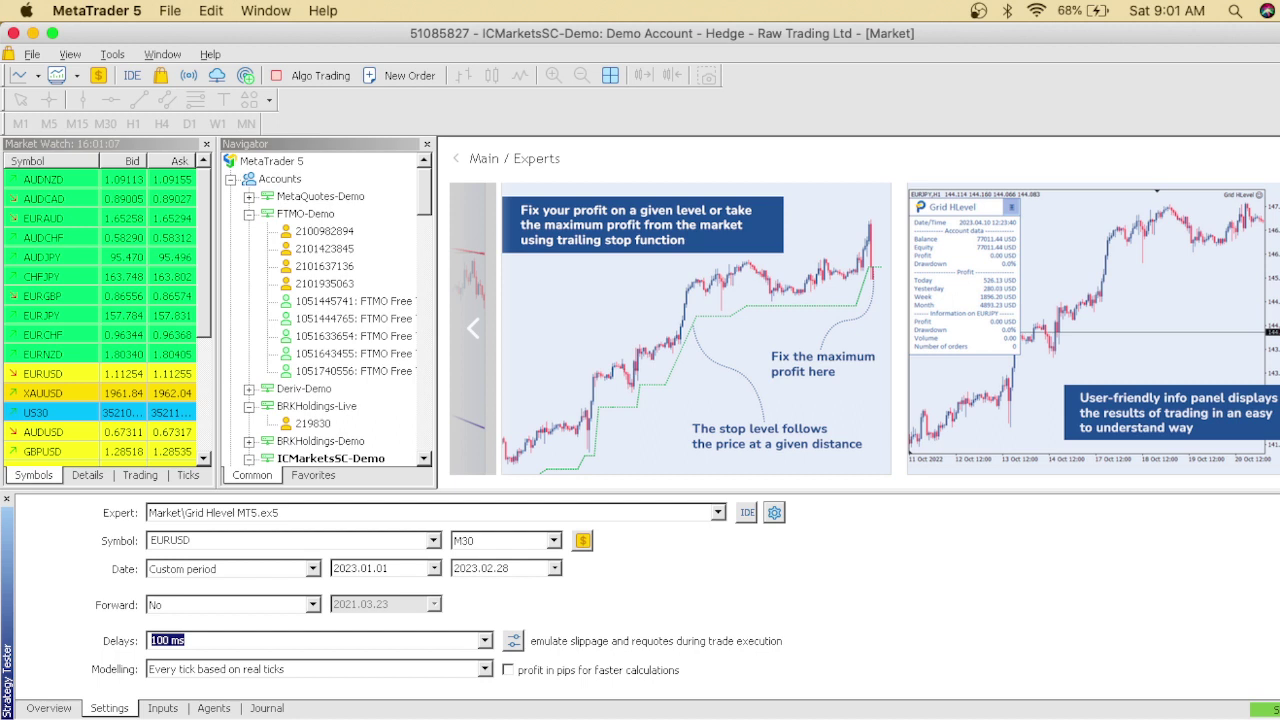
scroll(1078, 637, "down", 2)
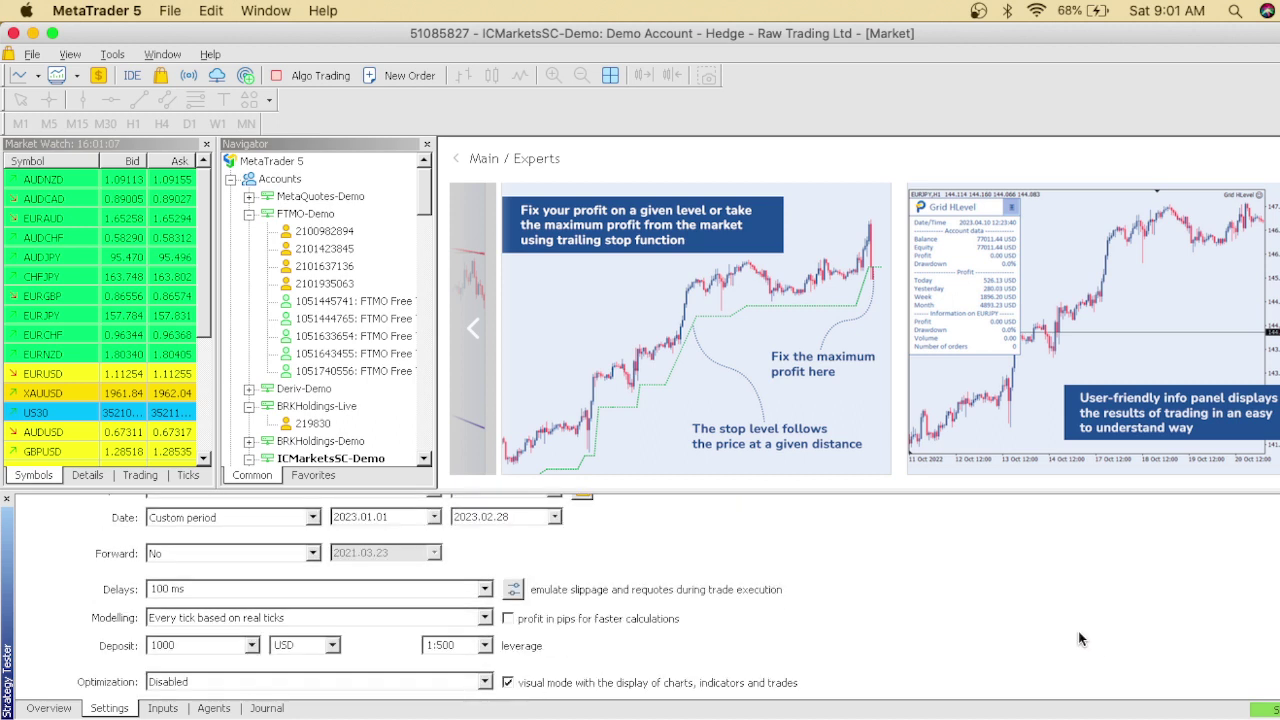
scroll(1078, 637, "up", 2)
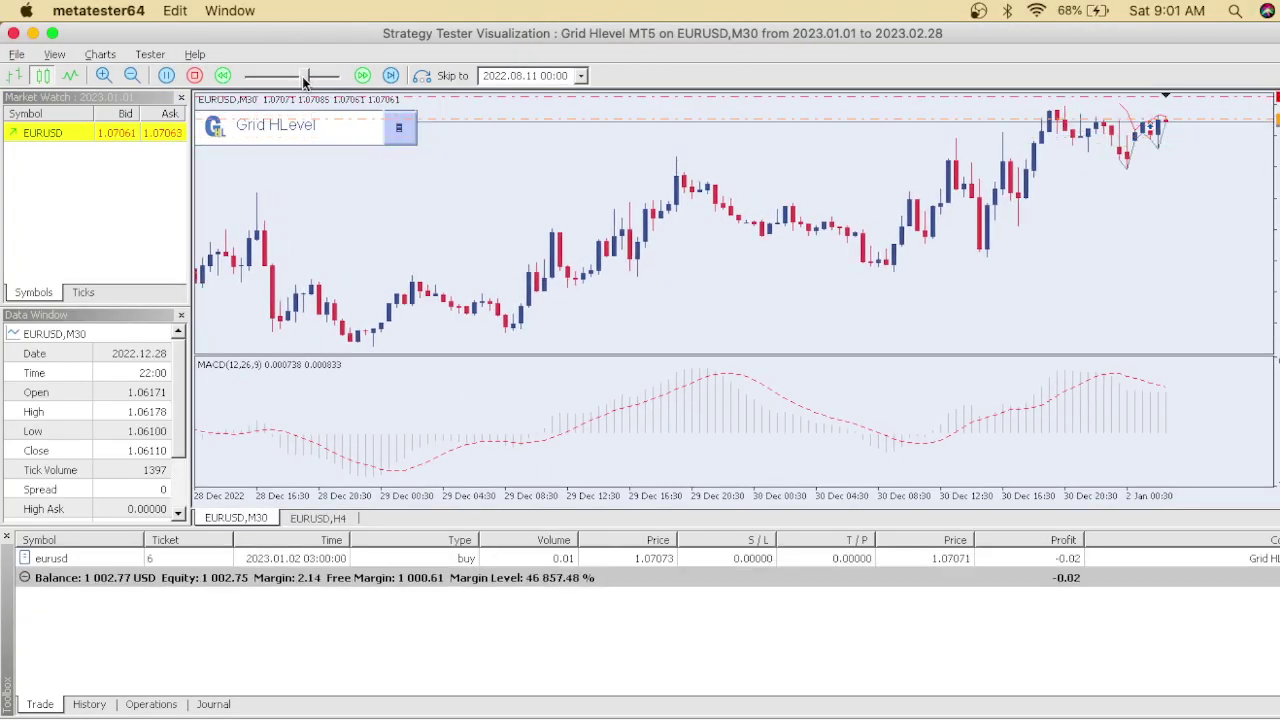
- Slow the visual playback, then push the speed slider to maximum until balance hits 177.43 USD
mouse_move(303, 76)
left_mouse_down()
mouse_move(265, 87)
mouse_move(295, 87)
left_mouse_up()
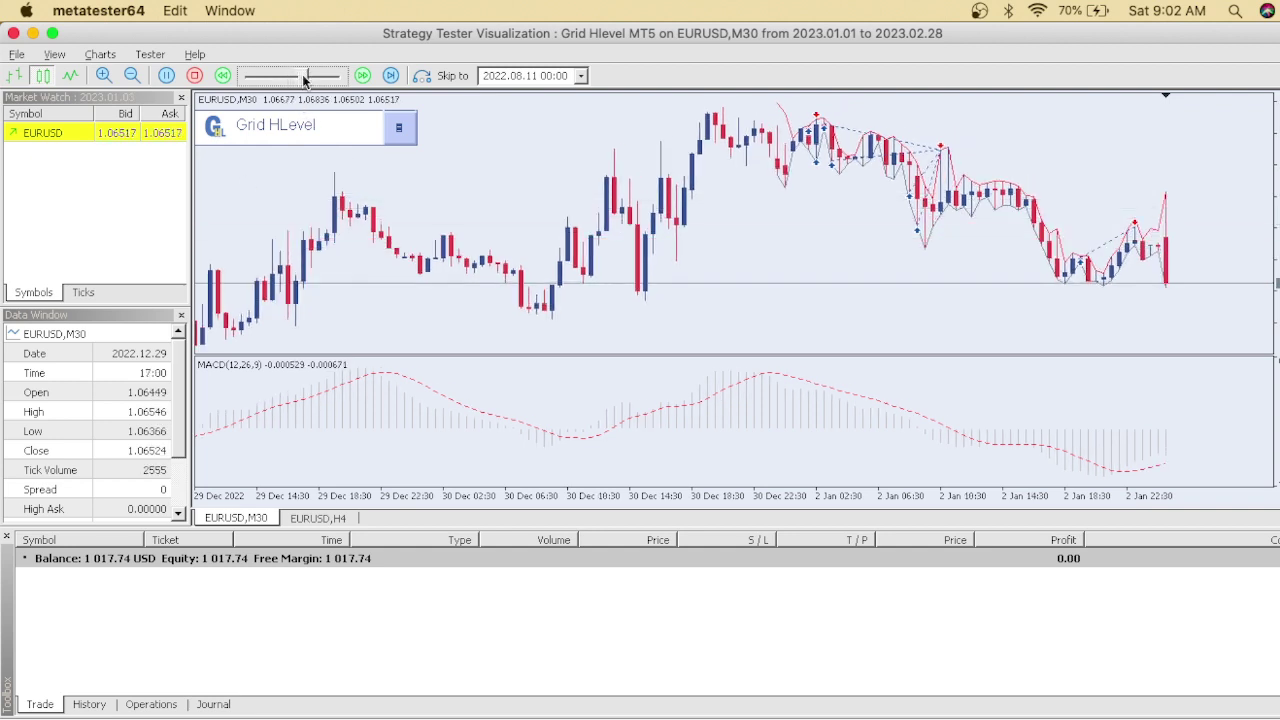
left_click_drag(305, 80, 313, 79)
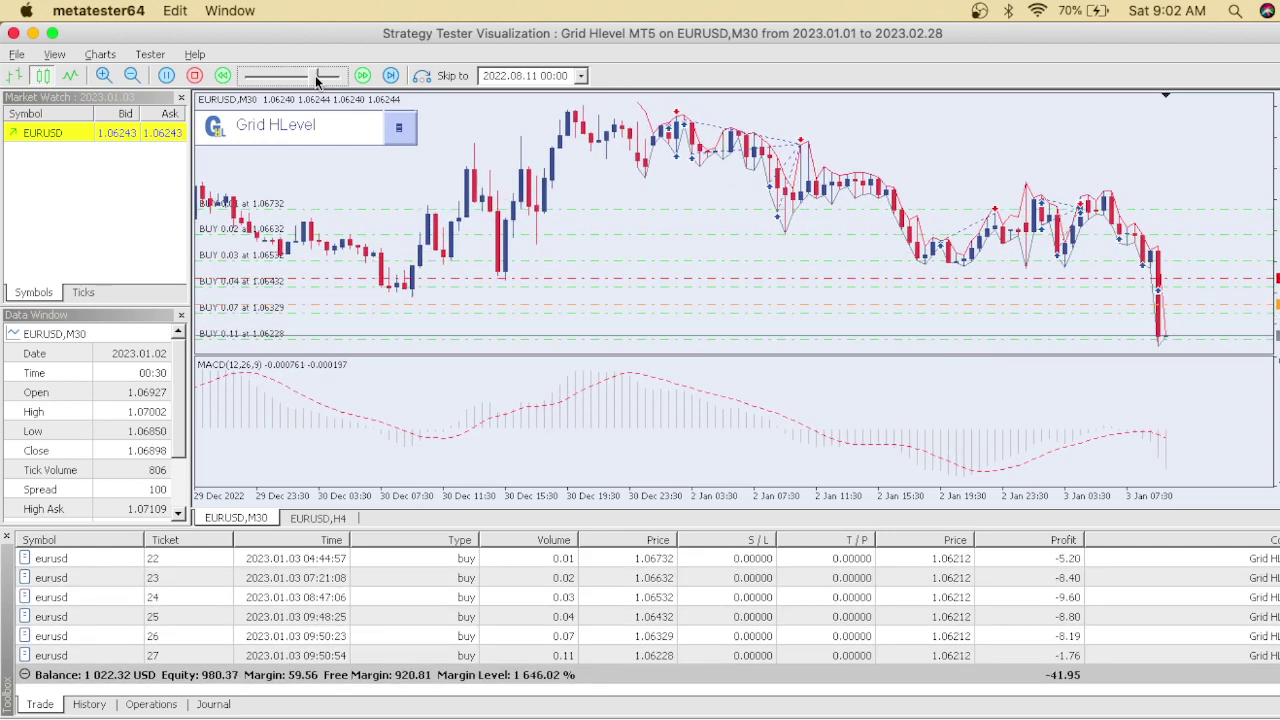
left_click_drag(317, 80, 340, 78)
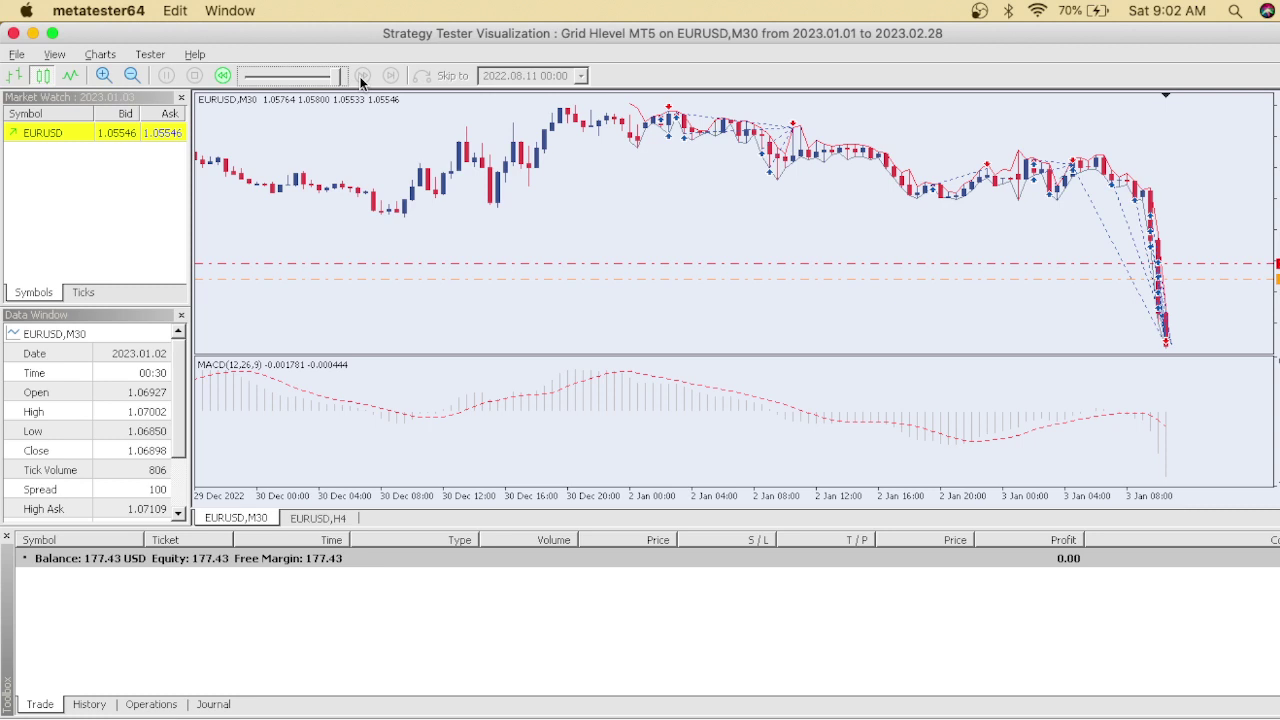
mouse_move(1155, 224)
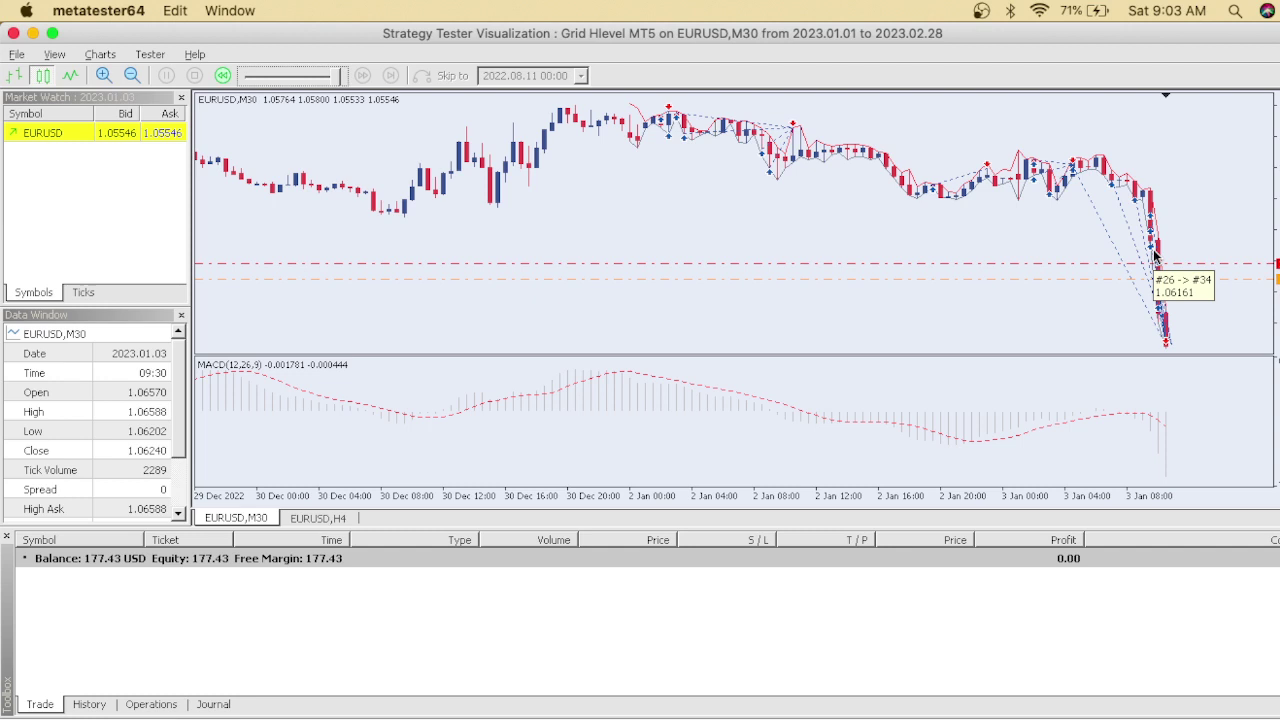
mouse_move(1066, 702)
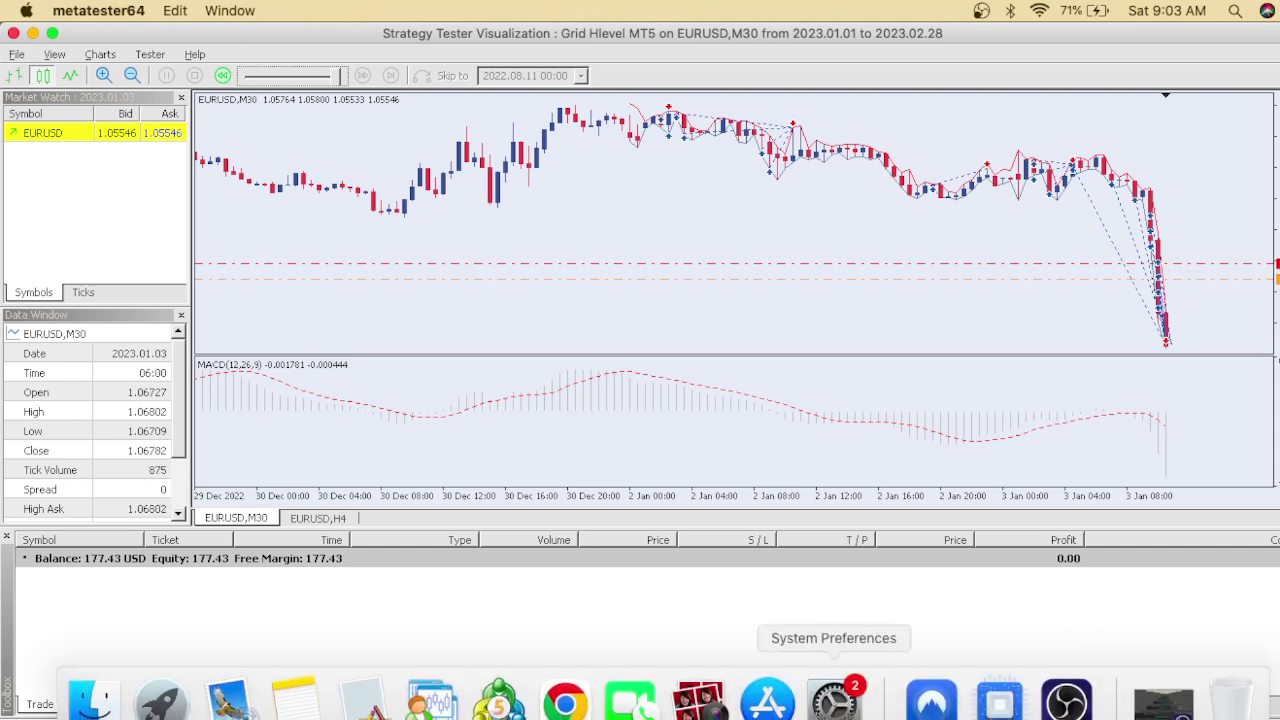
left_click(567, 705)
scroll(607, 355, "down", 10)
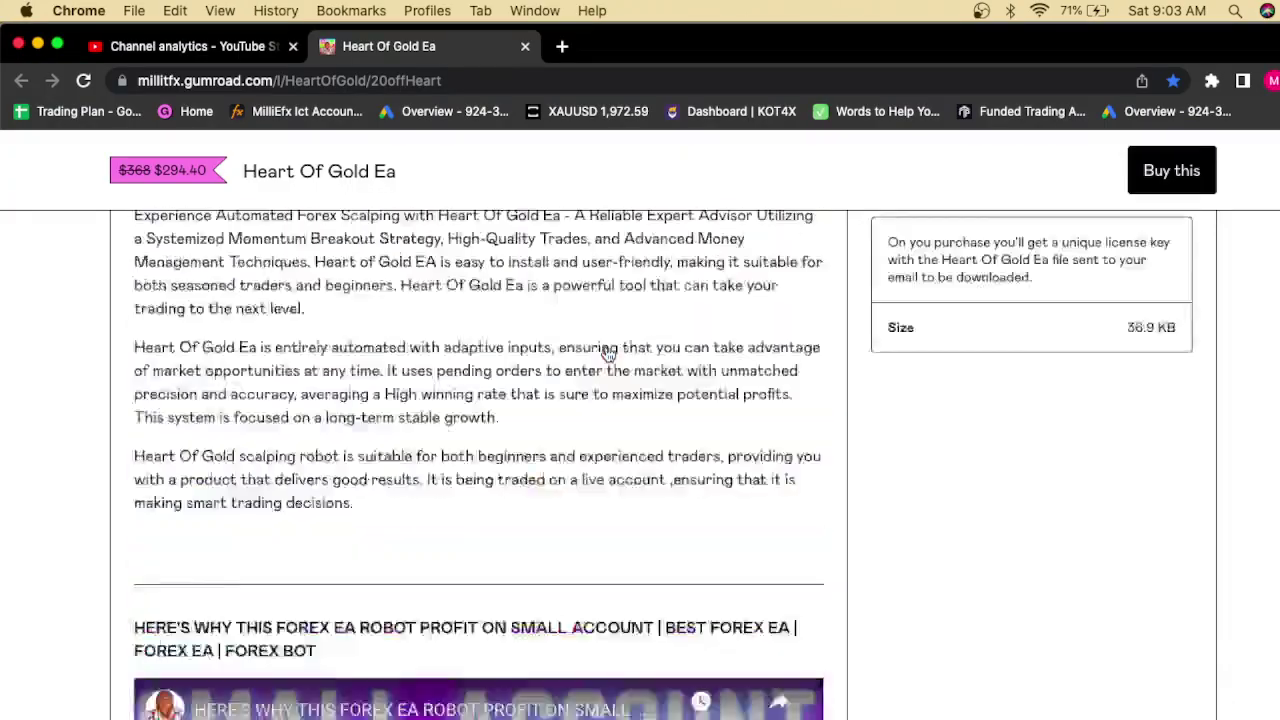
scroll(607, 355, "up", 6)
scroll(607, 355, "down", 5)
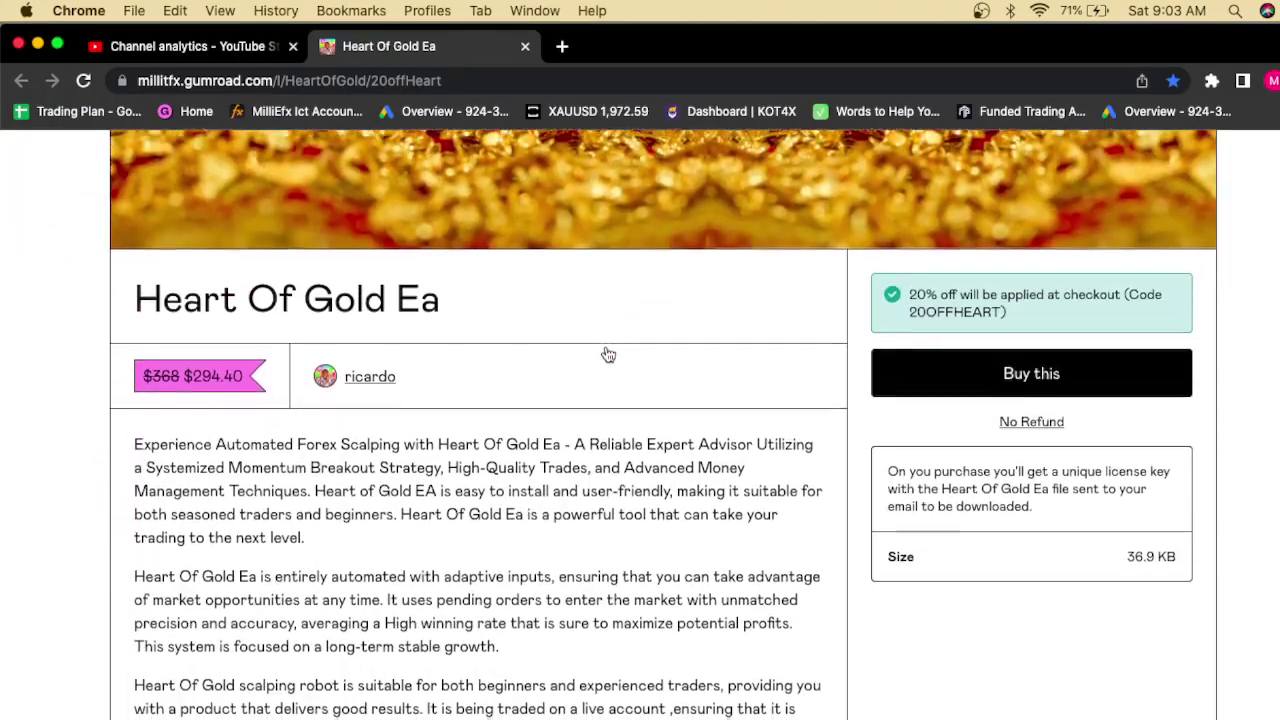
scroll(607, 355, "up", 3)
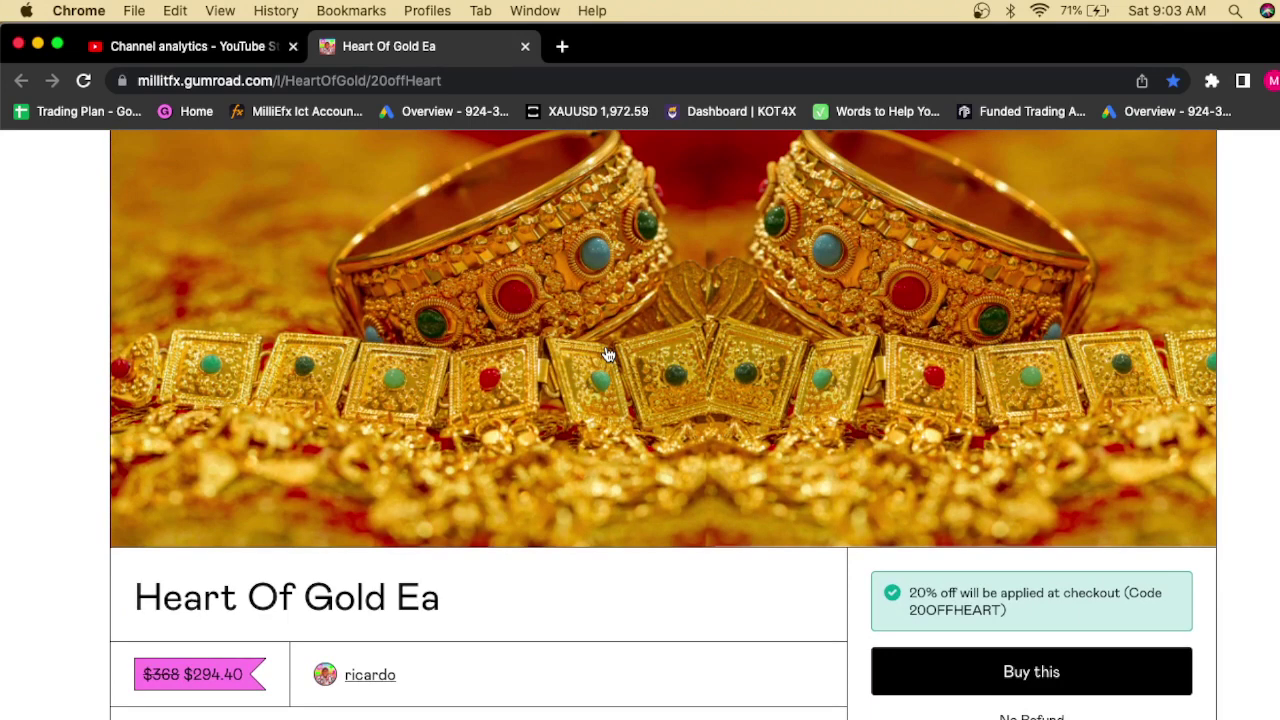
scroll(607, 355, "up", 1)
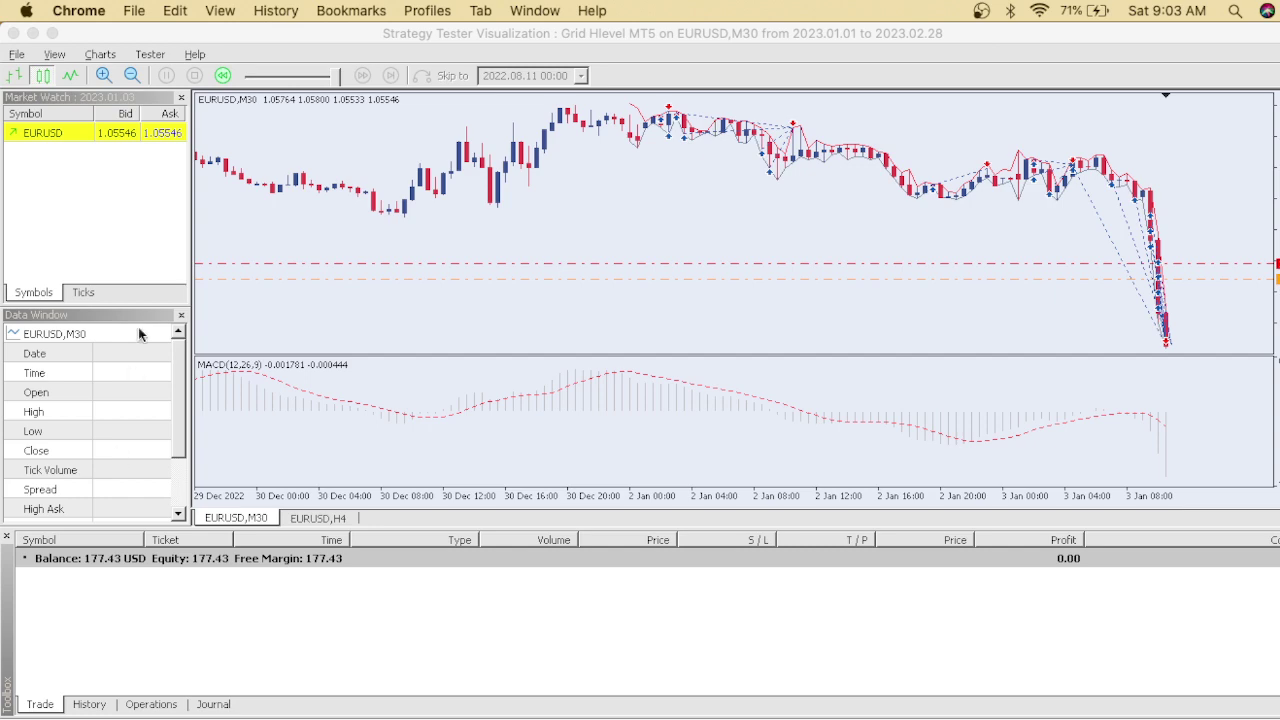
- Close the visualization, set the deposit to 5000 and rerun the test, ending at 899.72 USD
left_click(12, 33)
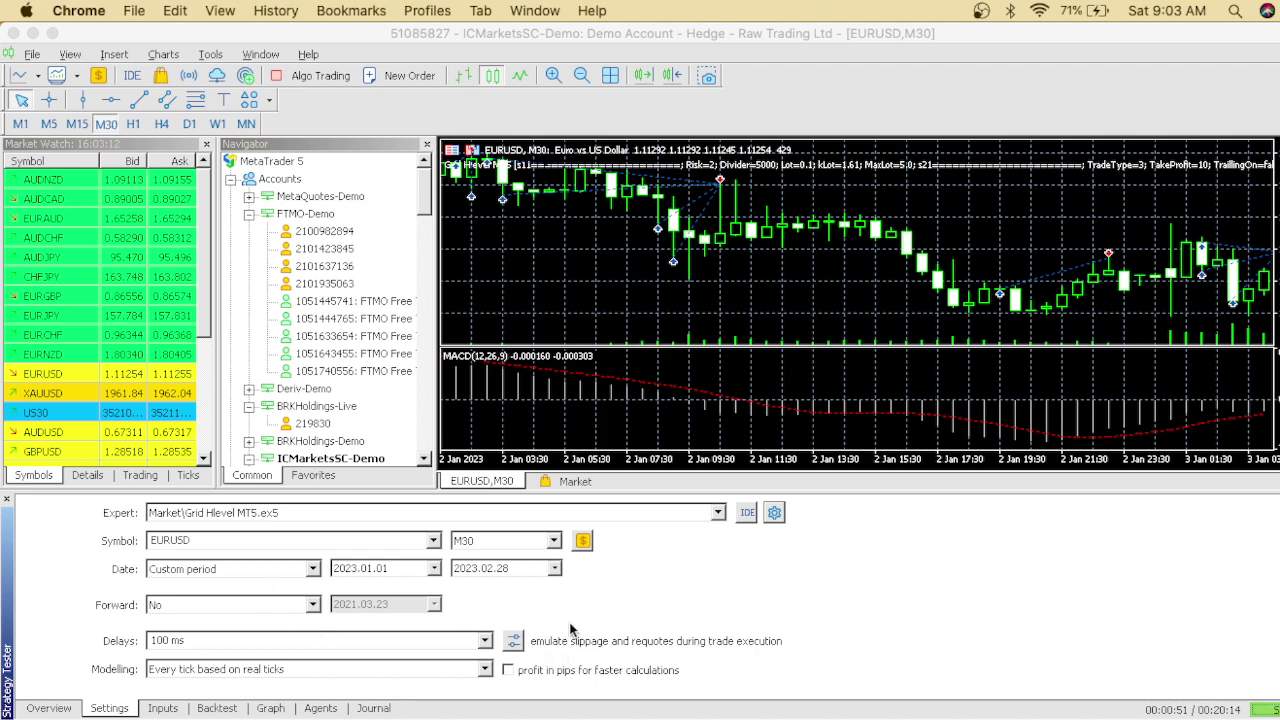
scroll(575, 633, "down", 2)
double_click(175, 645)
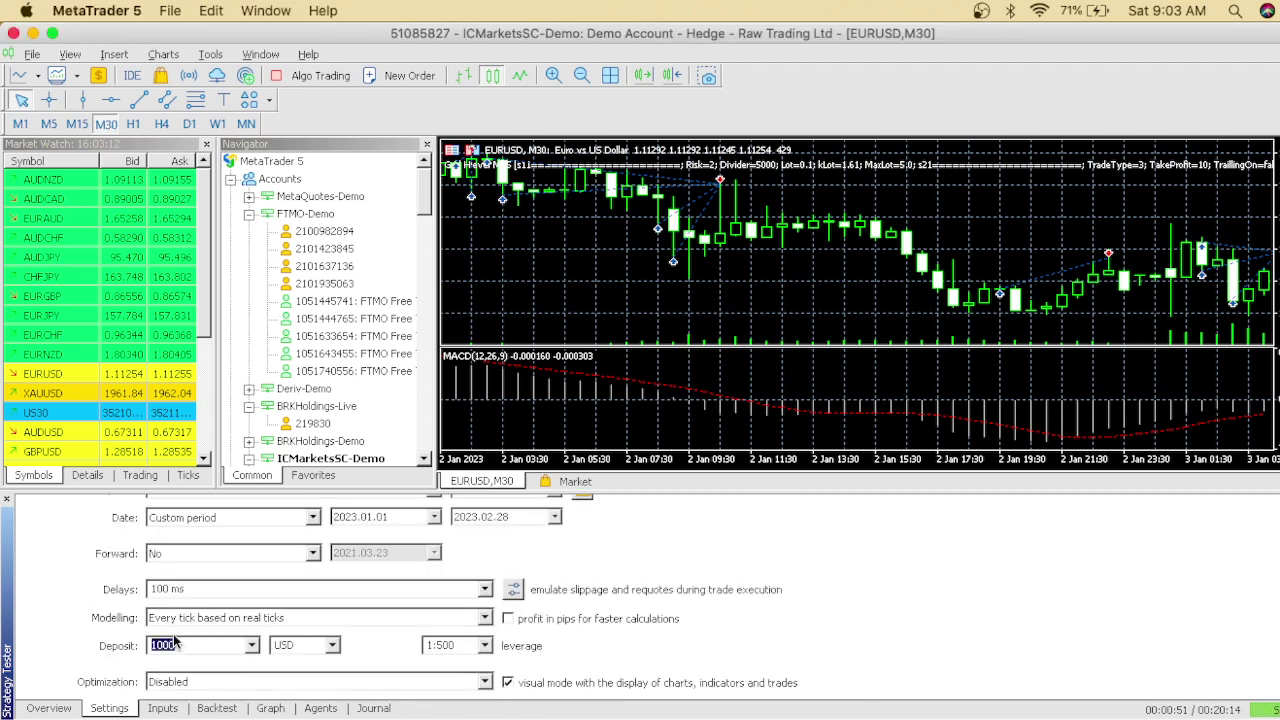
type("5")
left_click(1264, 710)
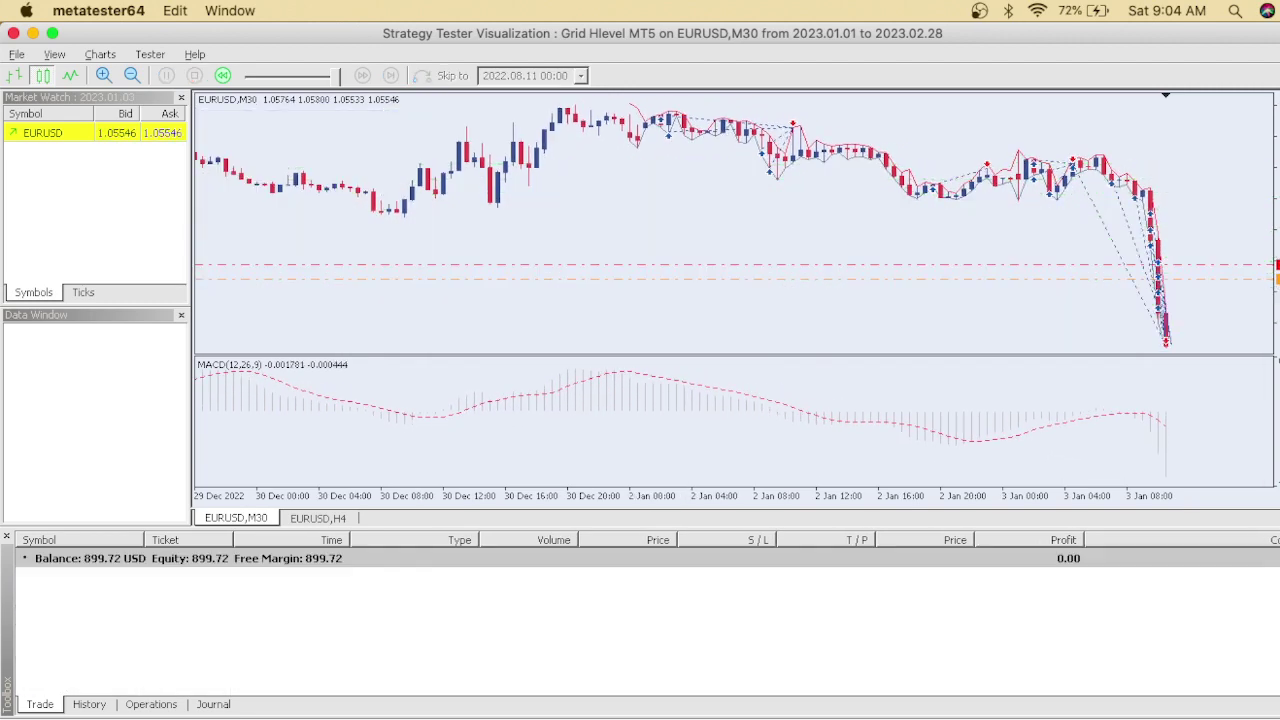
mouse_move(1156, 381)
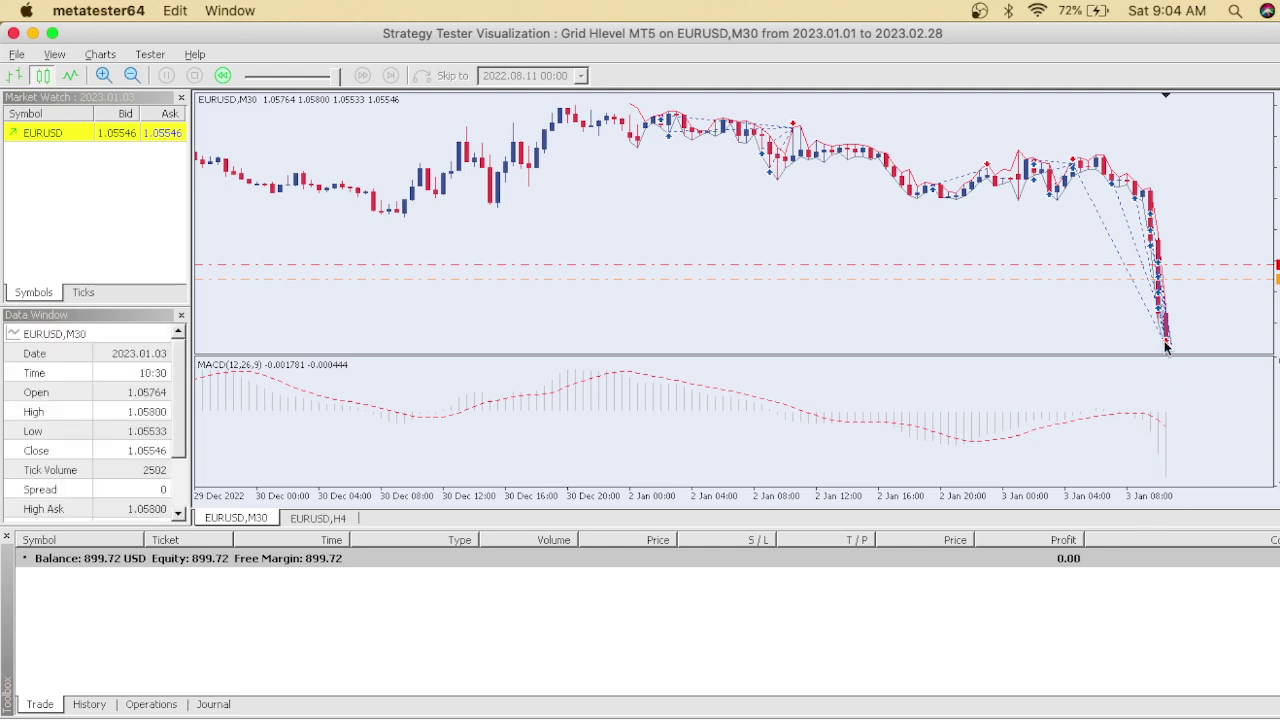
mouse_move(1166, 328)
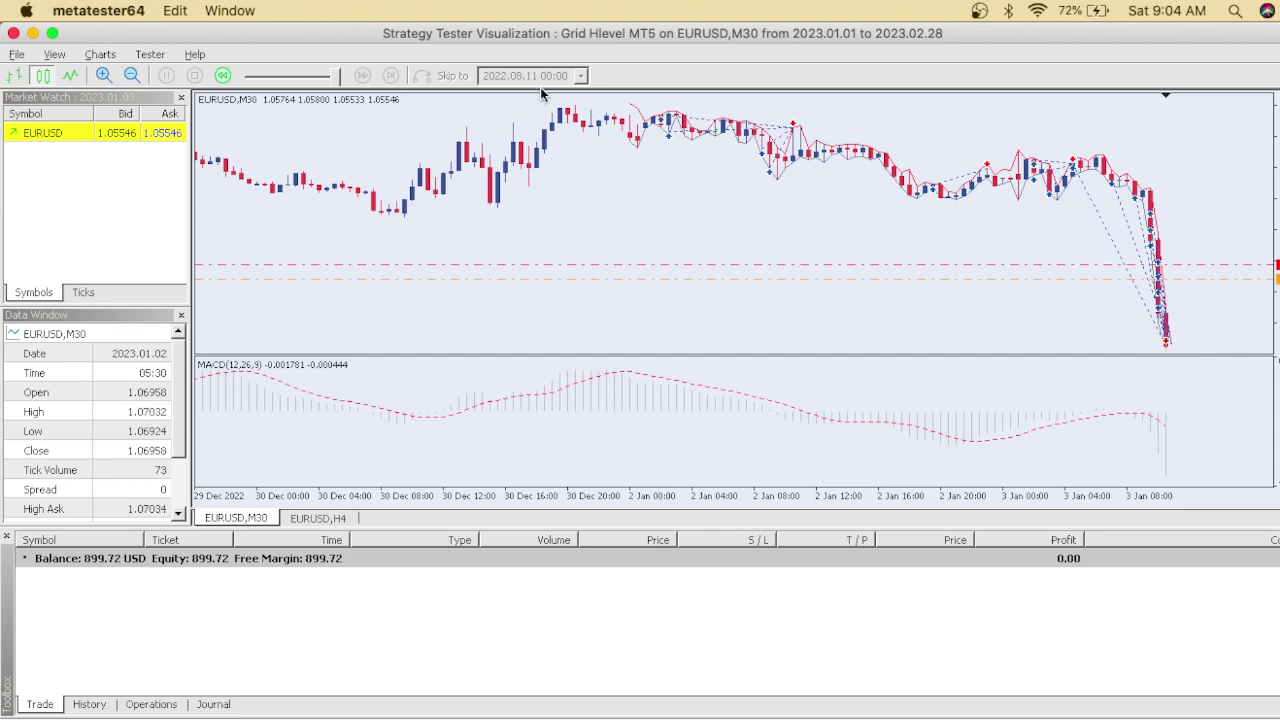
- Close the visualization and change the Fixed lot input from 0.1 to 0.01
left_click(14, 34)
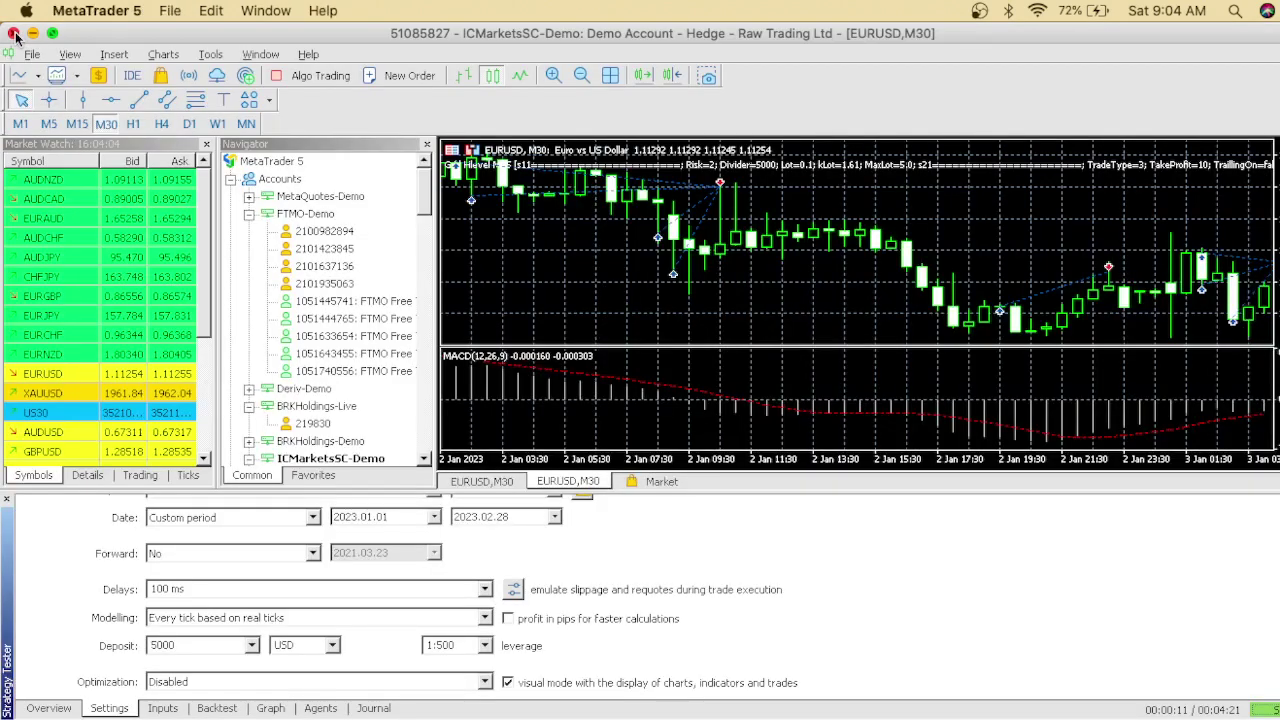
left_click(152, 709)
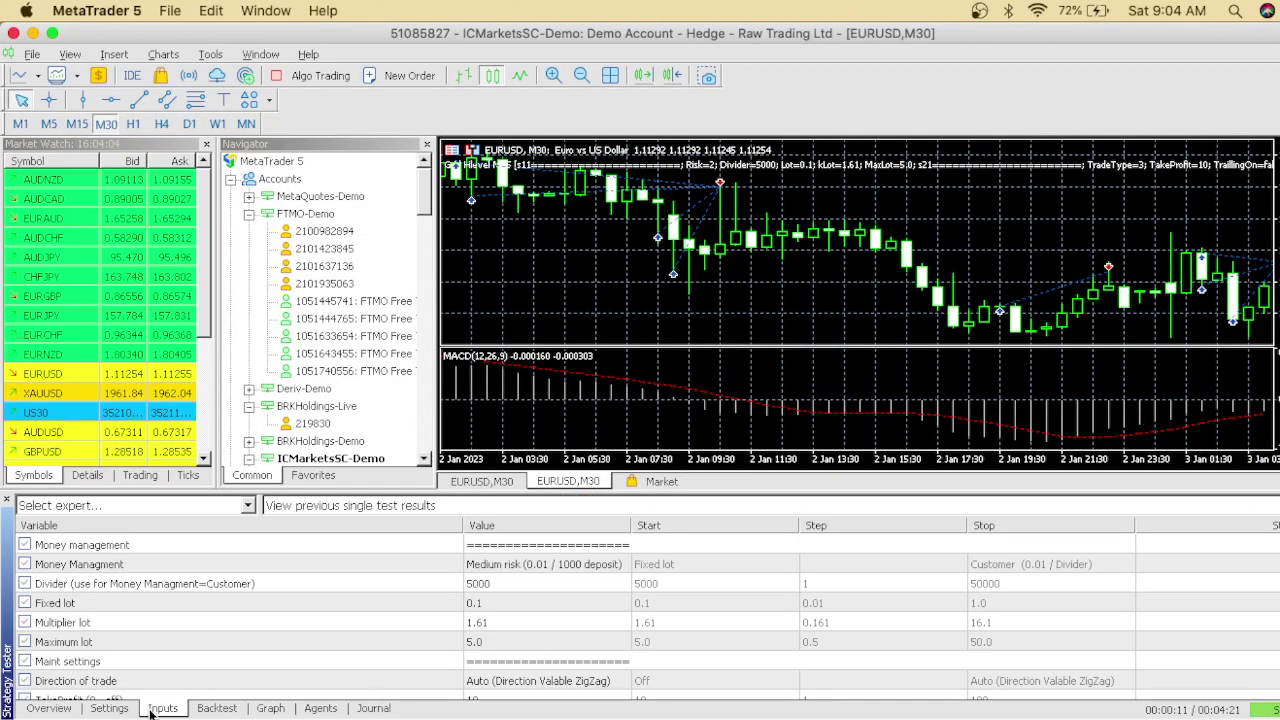
left_click(505, 608)
left_click(504, 604)
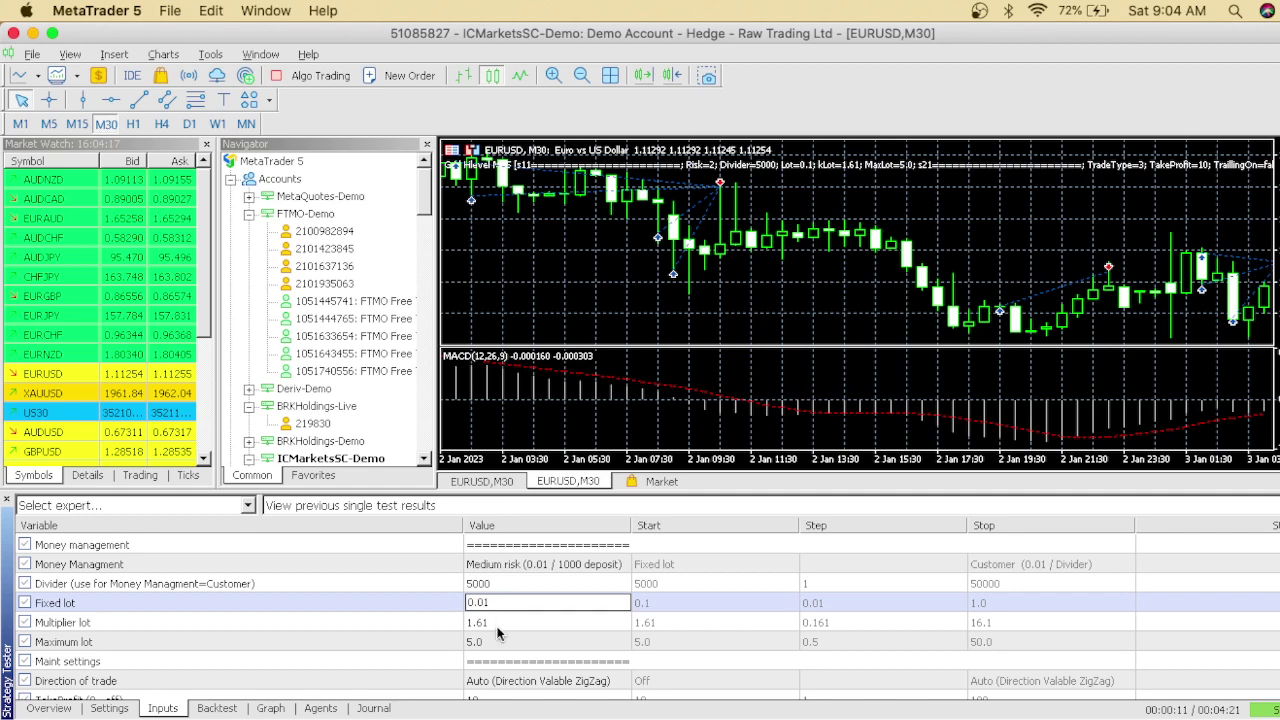
left_click(500, 622)
- Review the other inputs: Medium risk money management, divider 5000, lot multiplier 1.61
scroll(498, 632, "down", 5)
scroll(497, 632, "down", 3)
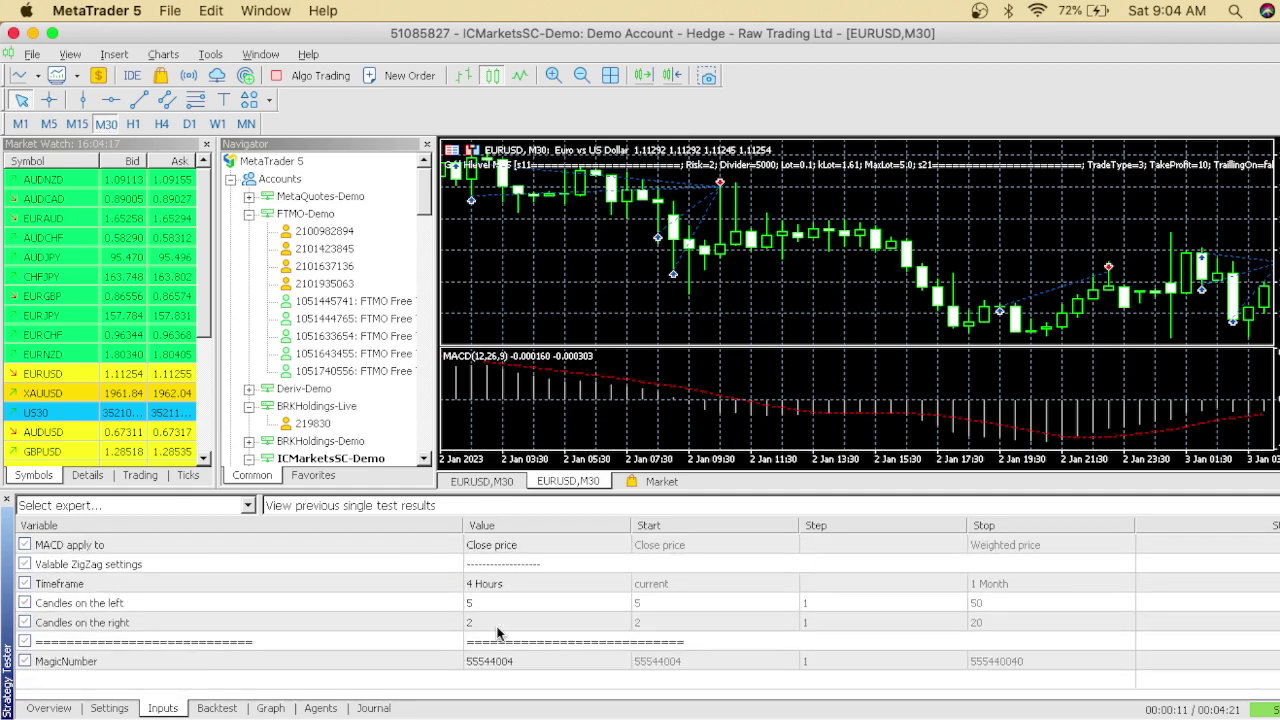
scroll(497, 632, "up", 10)
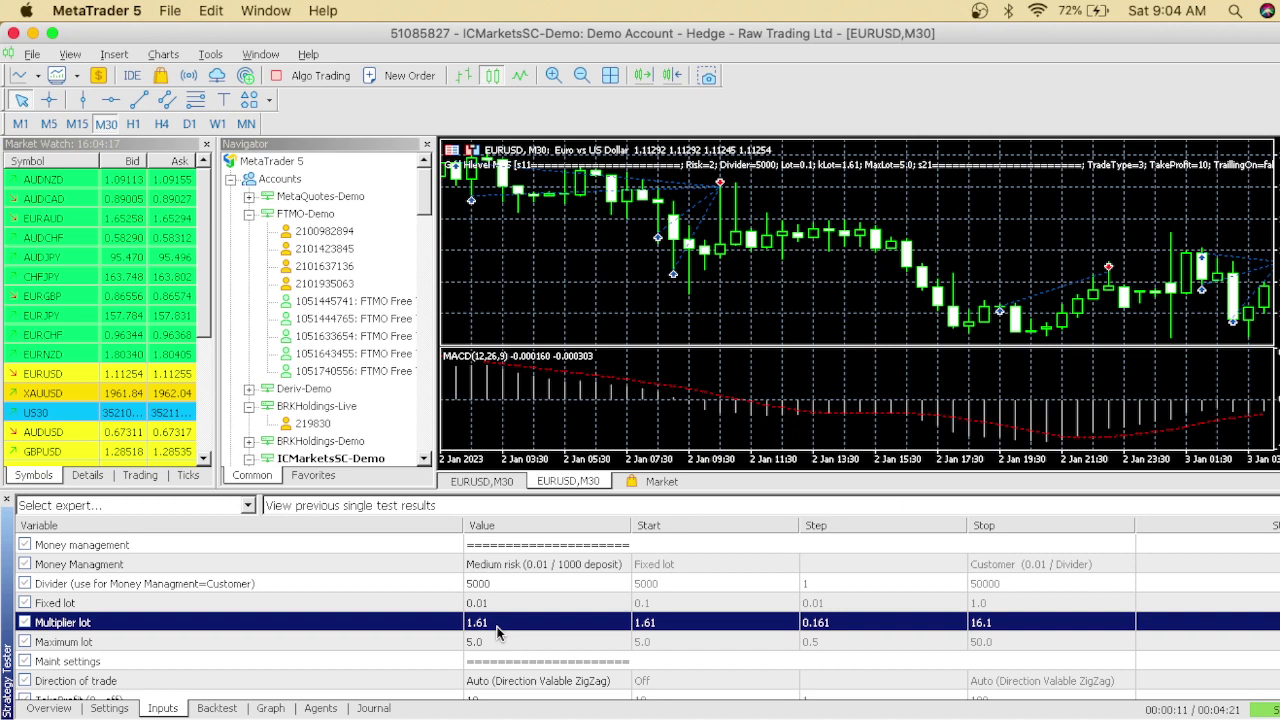
scroll(497, 632, "down", 3)
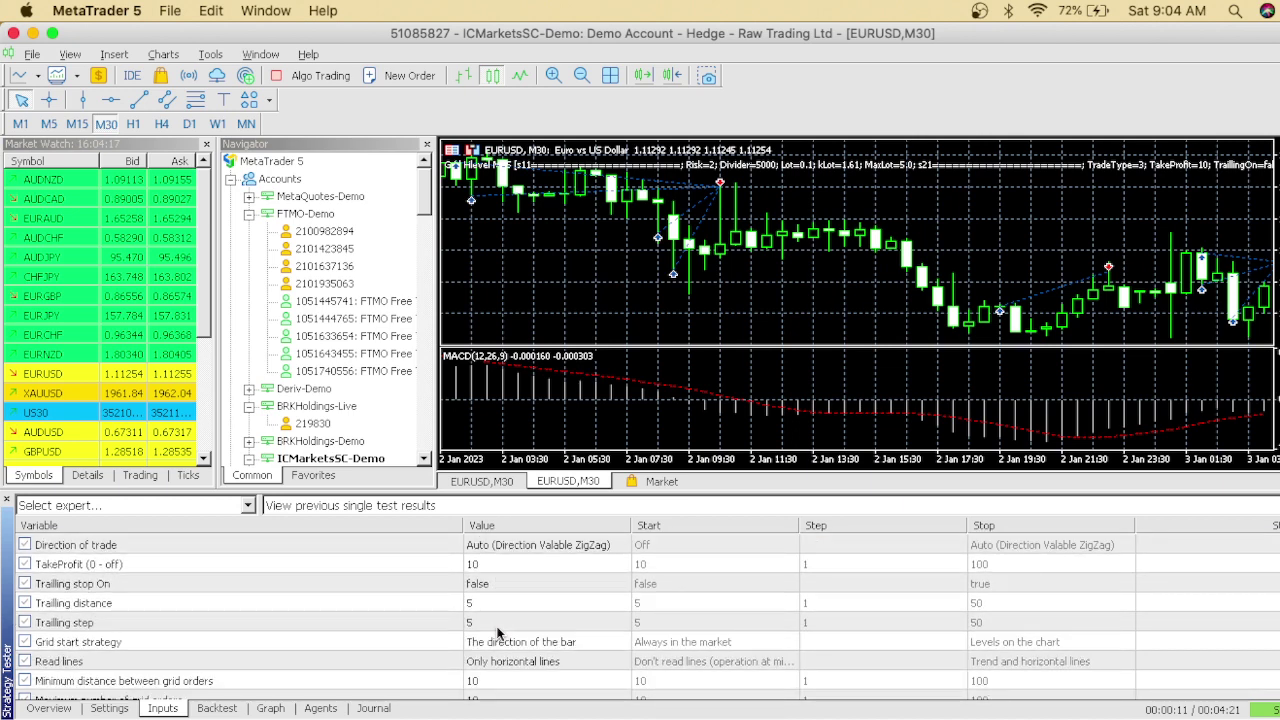
scroll(497, 632, "up", 3)
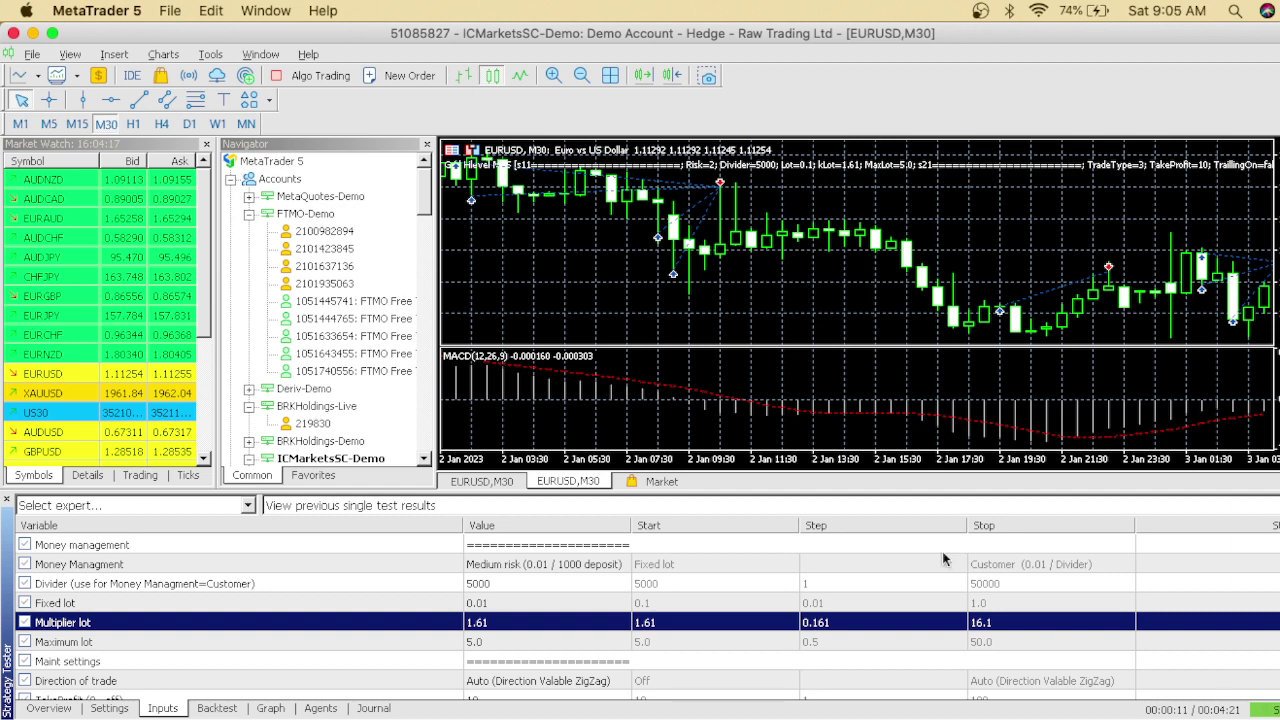
- Select the Fixed lot row and rerun the visual EURUSD M30 test, ending at 899.72 USD
left_click(476, 605)
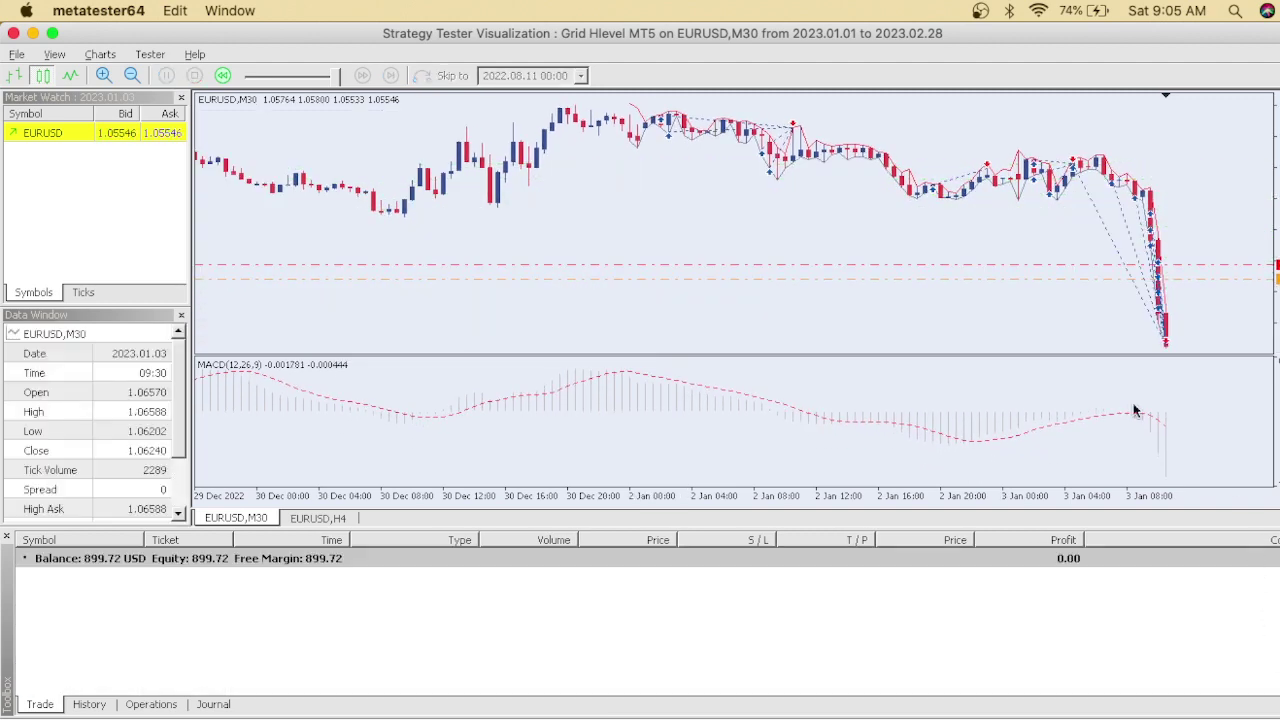
- Close the visualization, reset Fixed lot to 0.1, and return to the EURUSD M30 settings
left_click(13, 34)
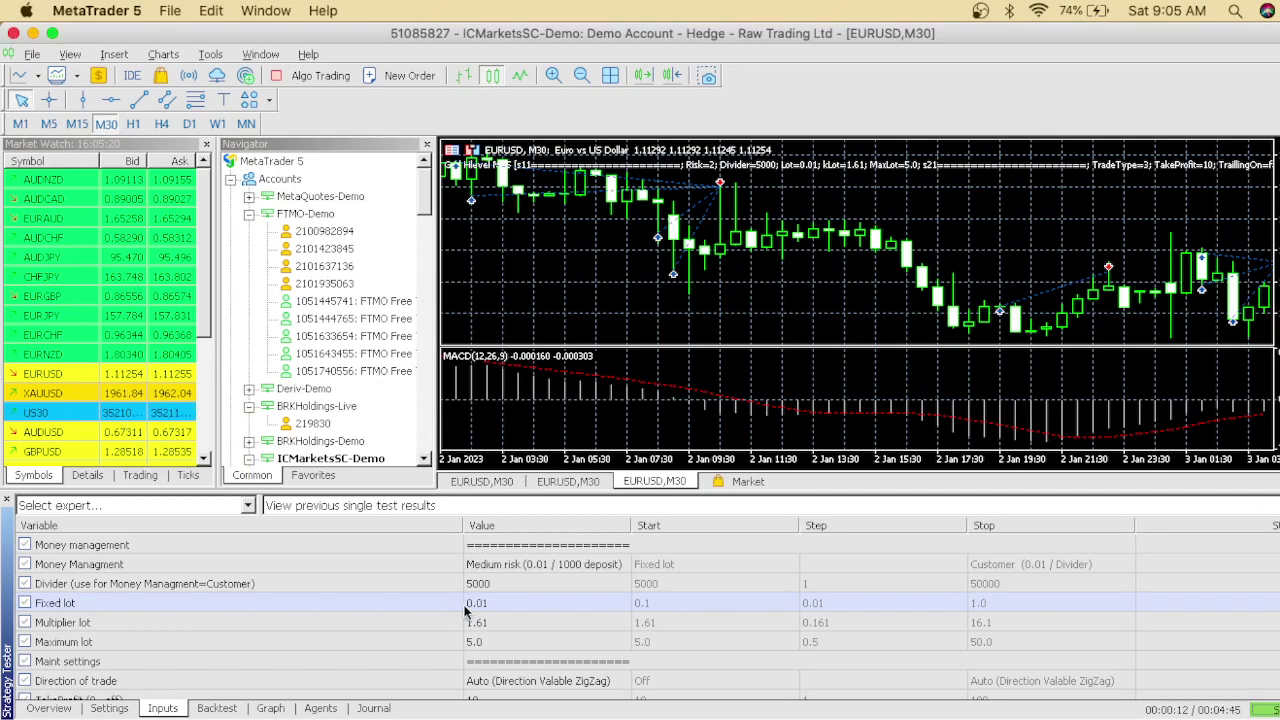
left_click(518, 609)
left_click(518, 605)
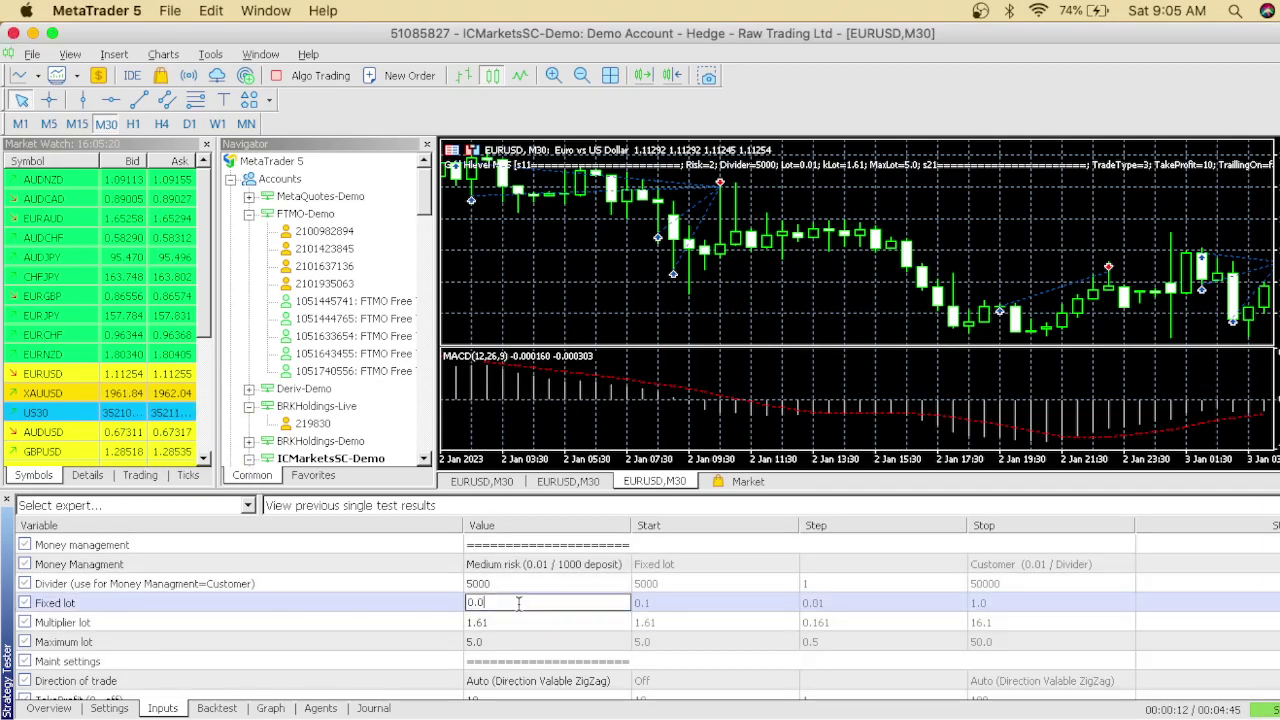
left_click(414, 602)
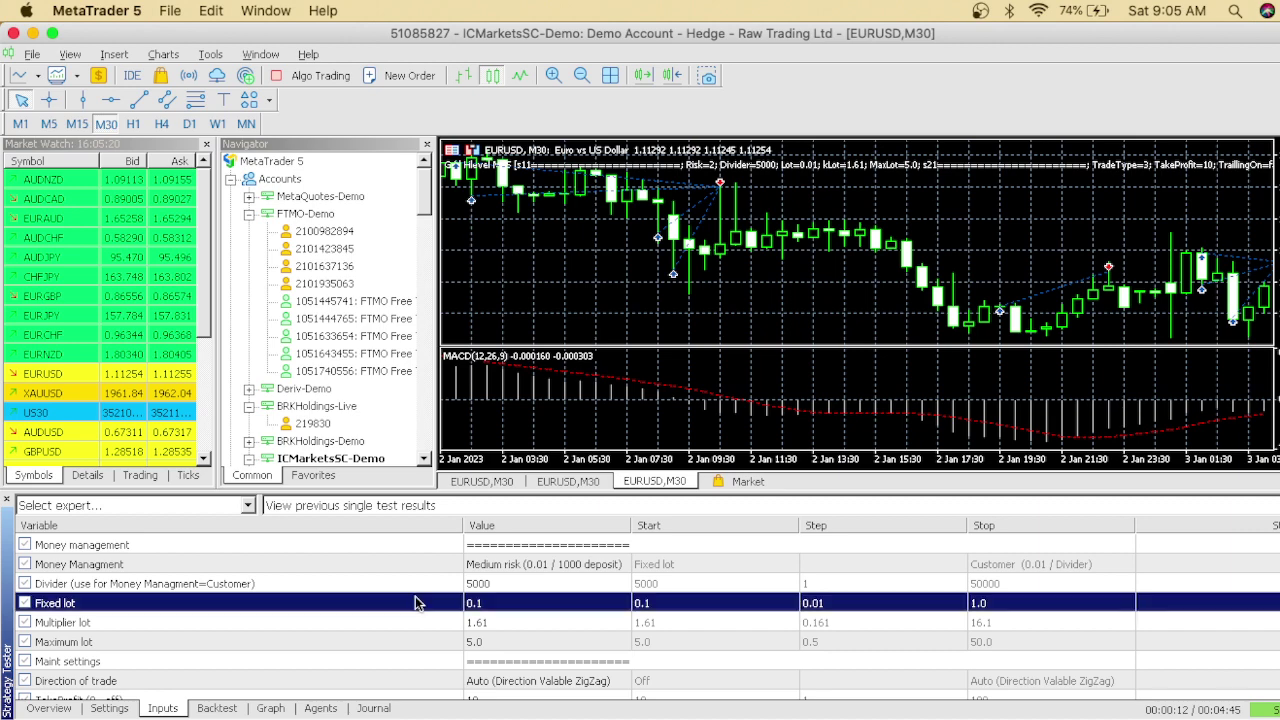
left_click(110, 708)
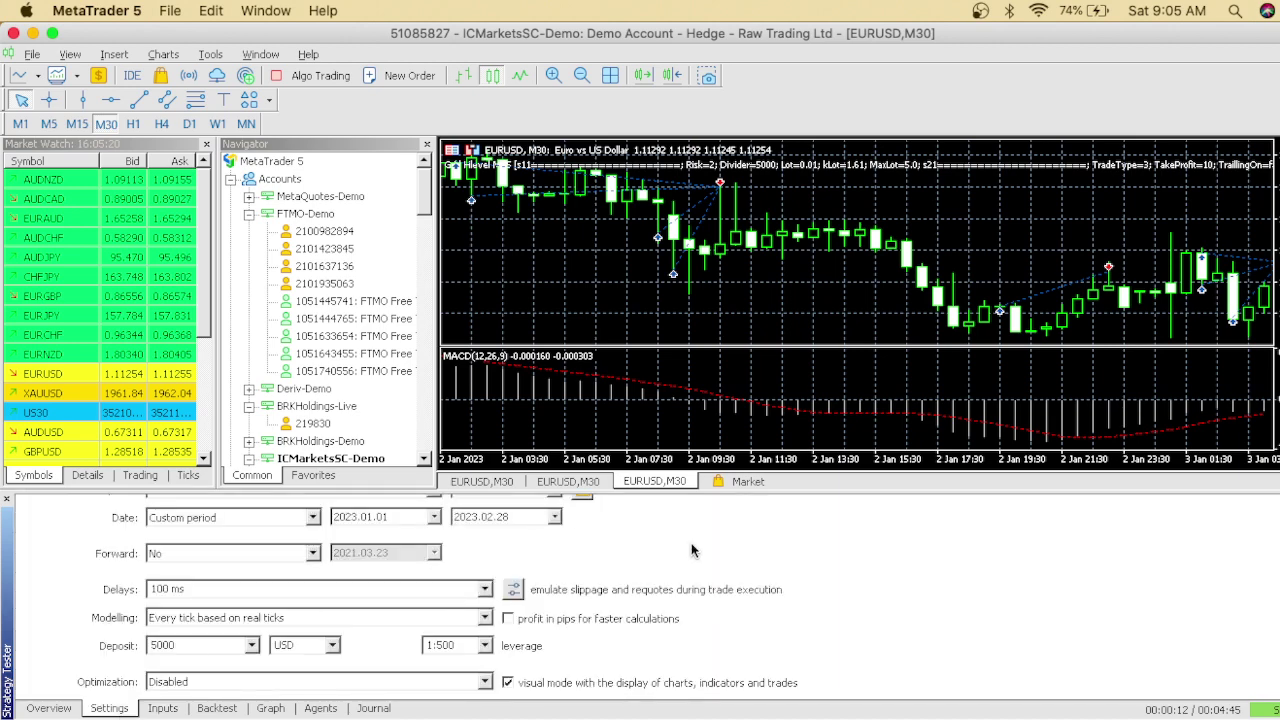
scroll(685, 545, "up", 2)
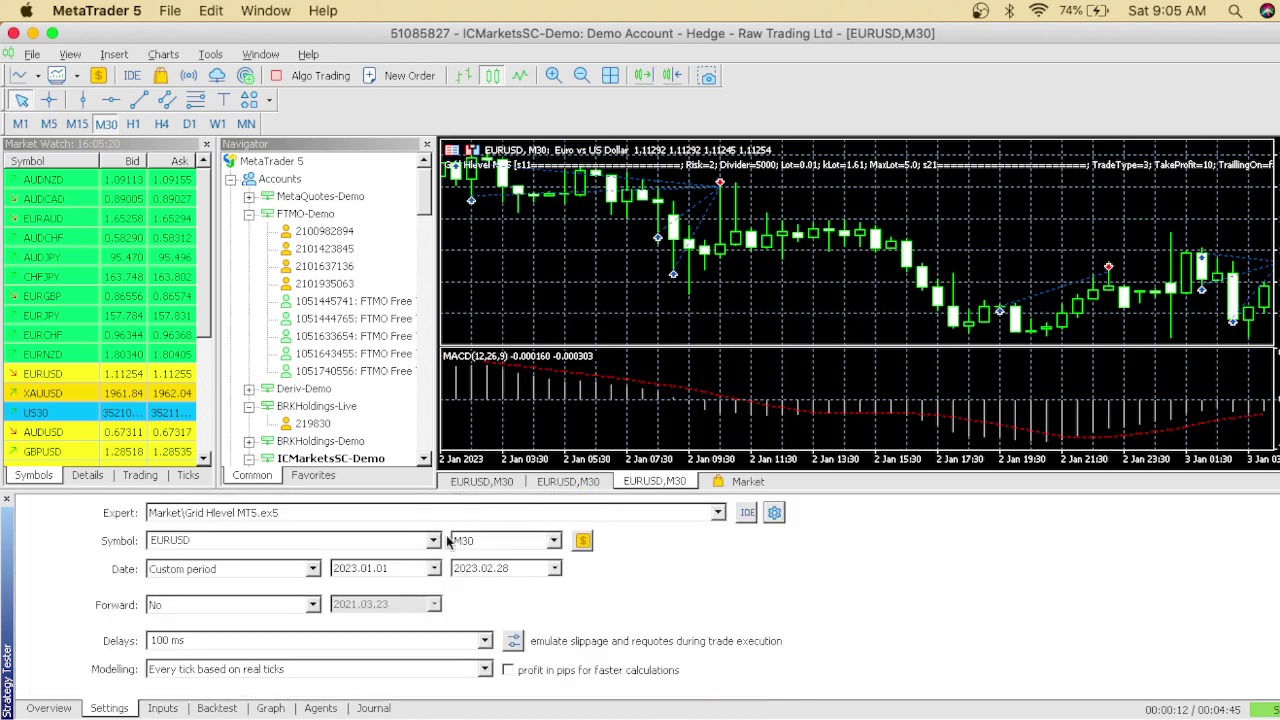
- Choose XAUUSD under Commodities > Metals as the backtest symbol
left_click(432, 540)
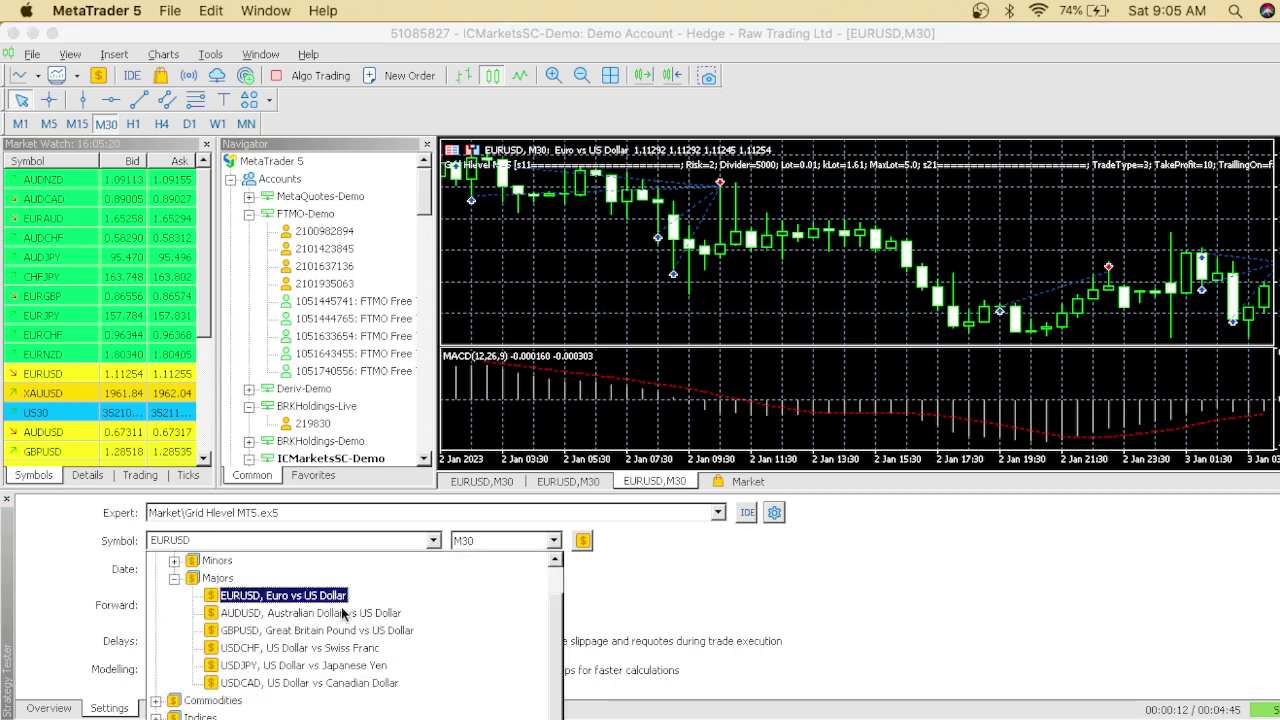
left_click(155, 701)
left_click(176, 716)
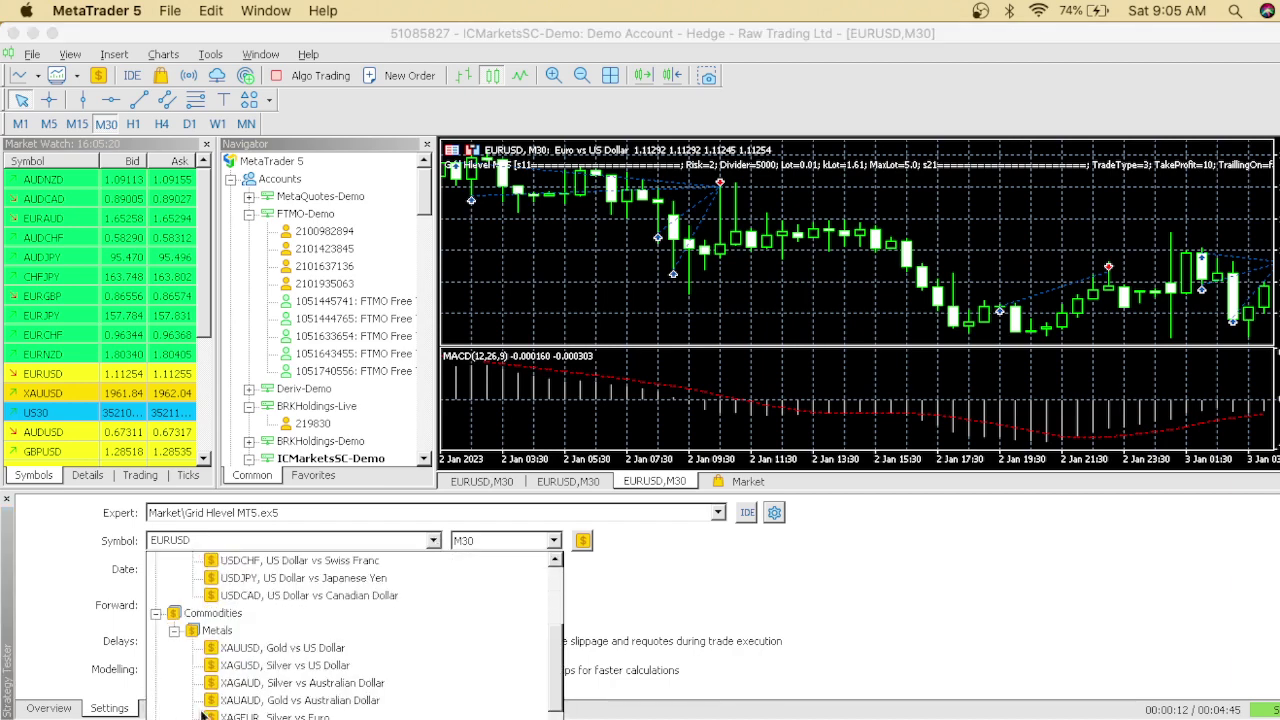
left_click(270, 649)
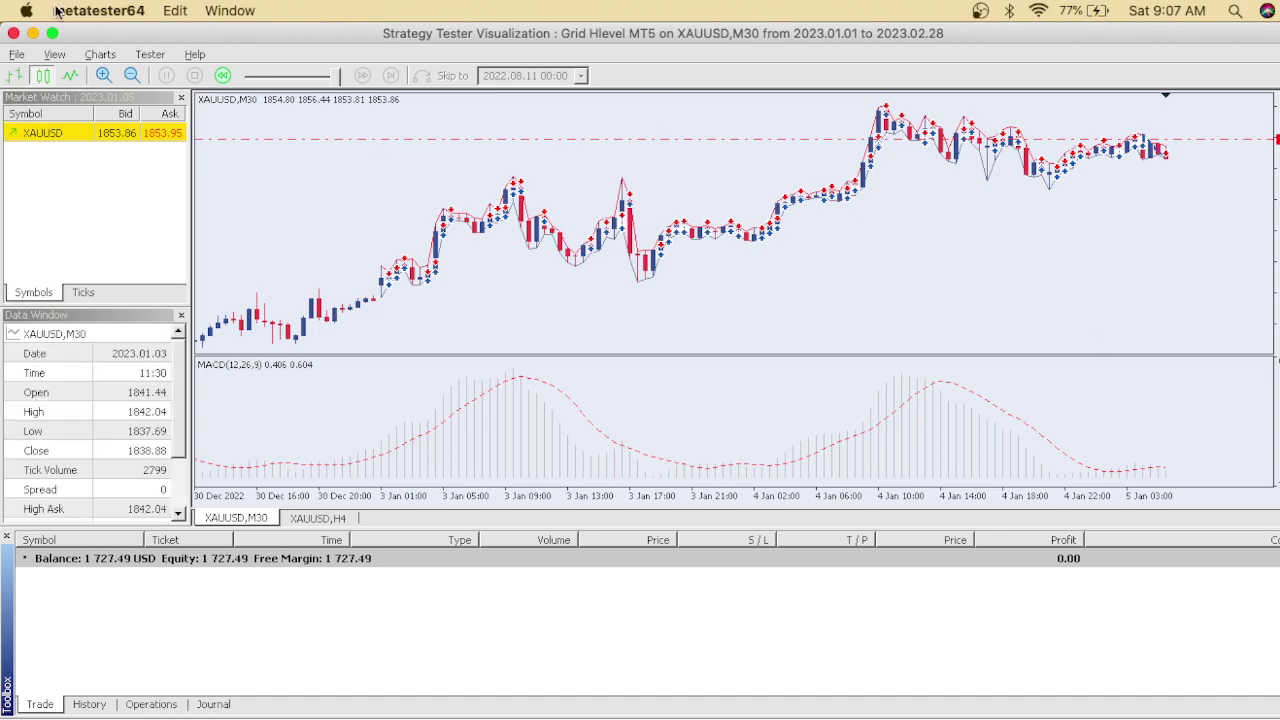
- Close the XAUUSD visualization and scroll the Backtest report: -3 272.51 net profit, 162 trades
left_click(13, 33)
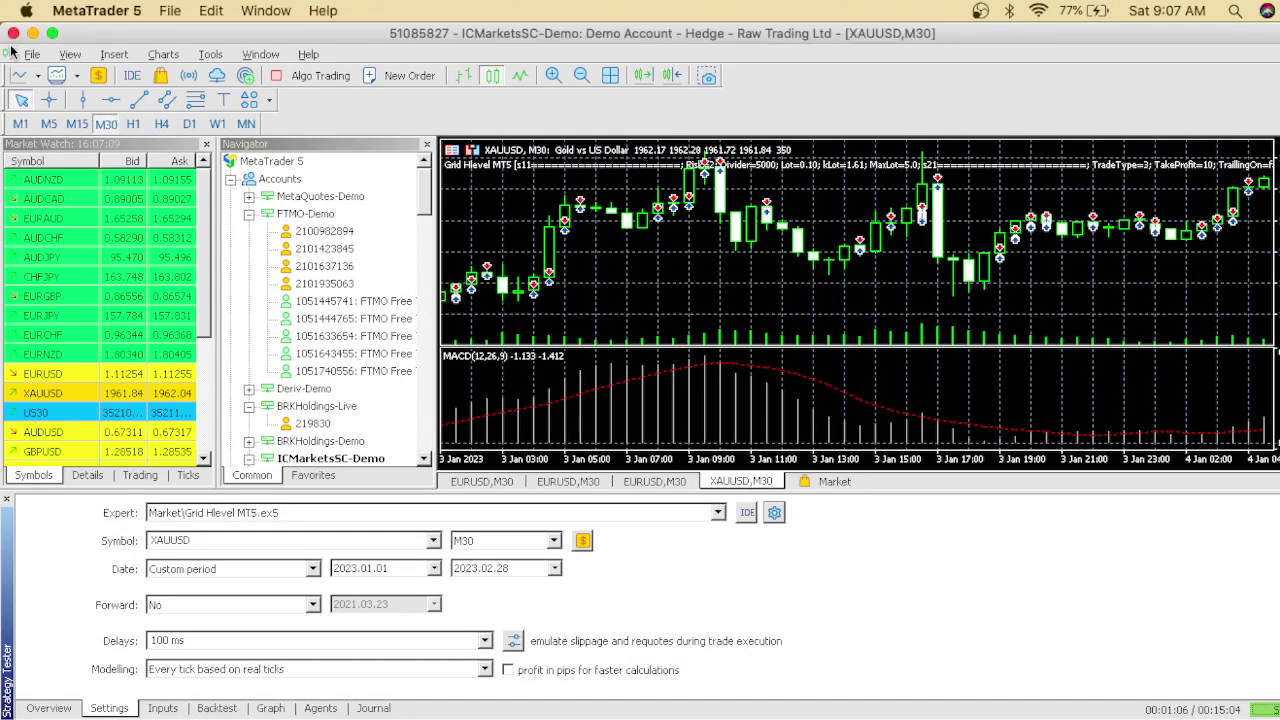
left_click(214, 708)
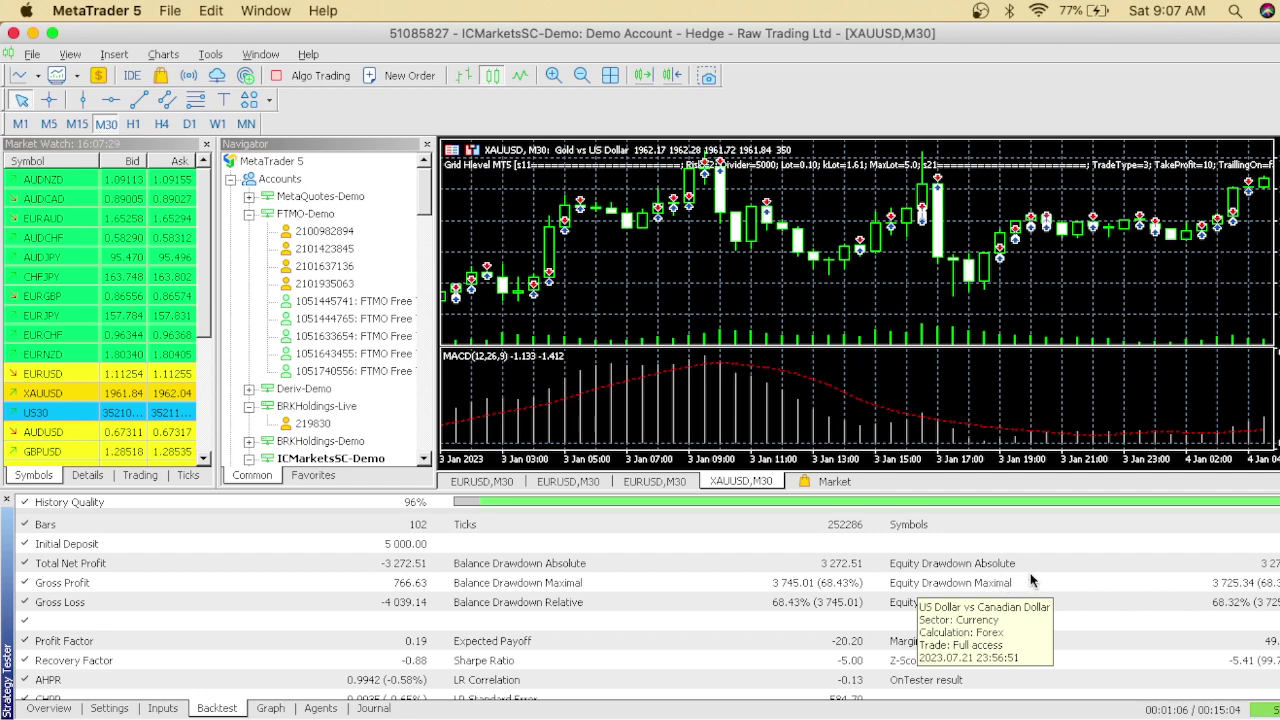
scroll(1031, 581, "down", 3)
scroll(1031, 581, "down", 4)
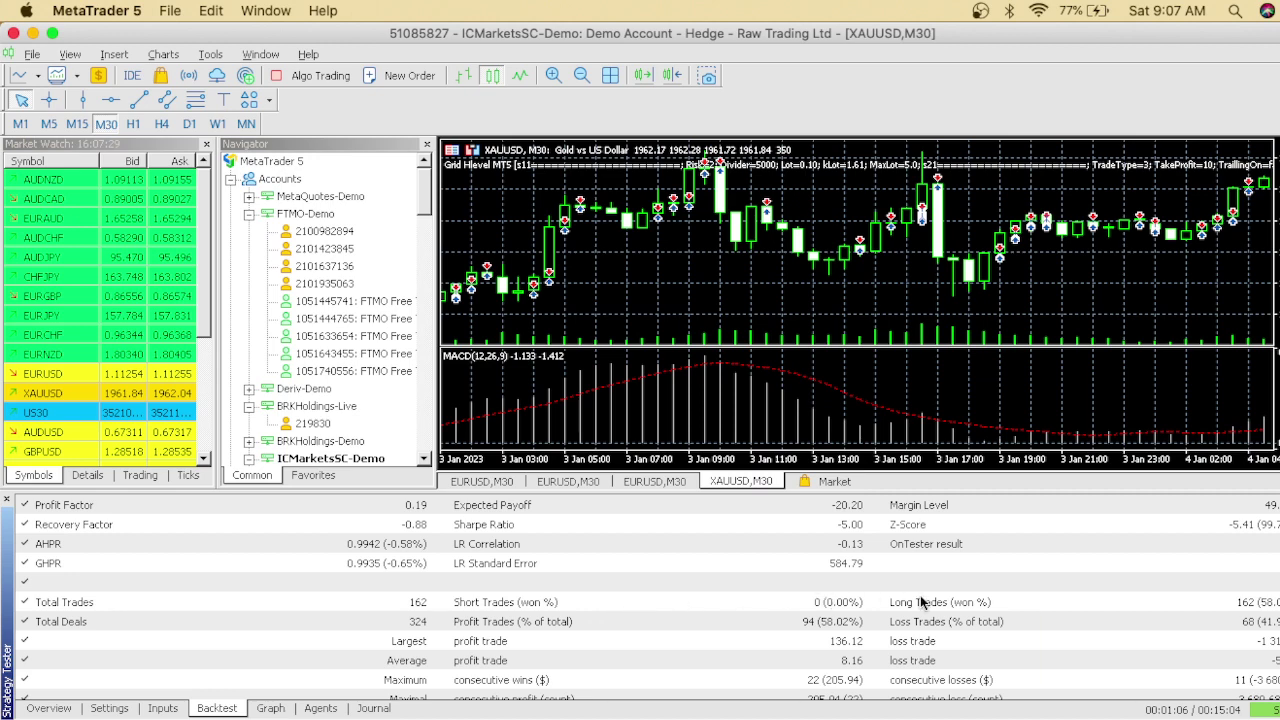
scroll(952, 621, "down", 1)
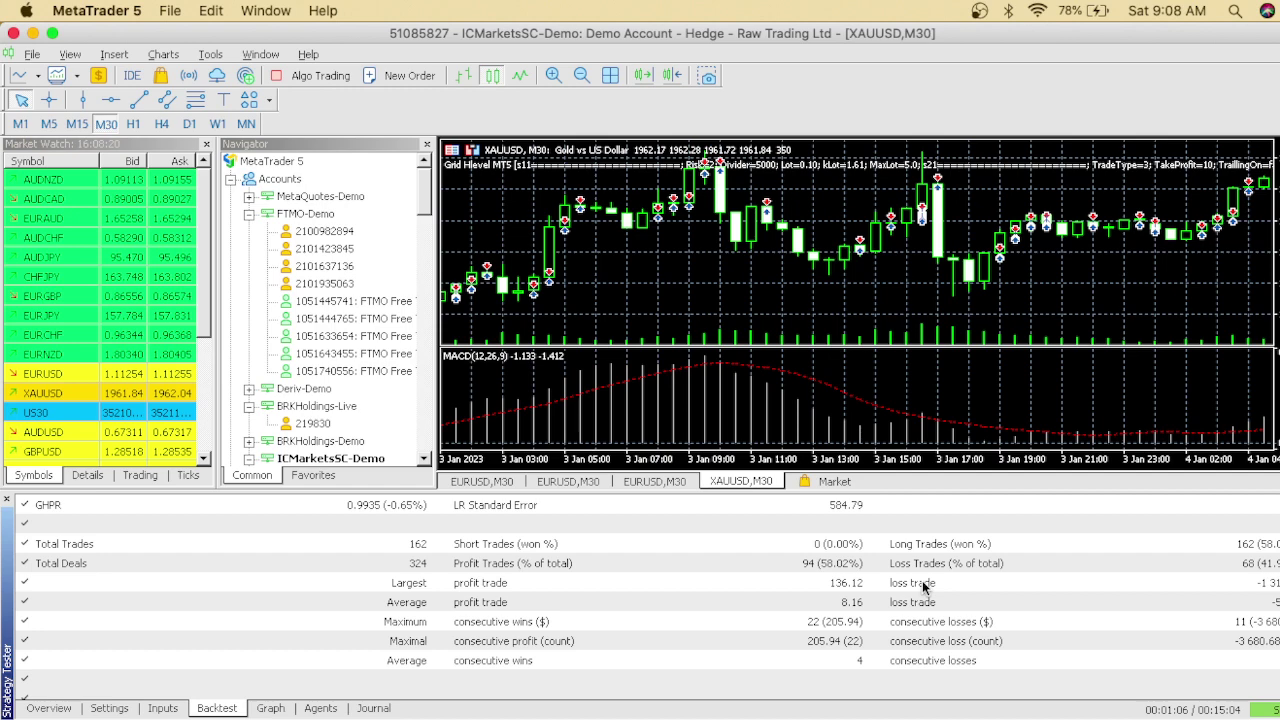
key("ctrl+Tab")
key("ctrl+Tab")
key("ctrl+Tab")
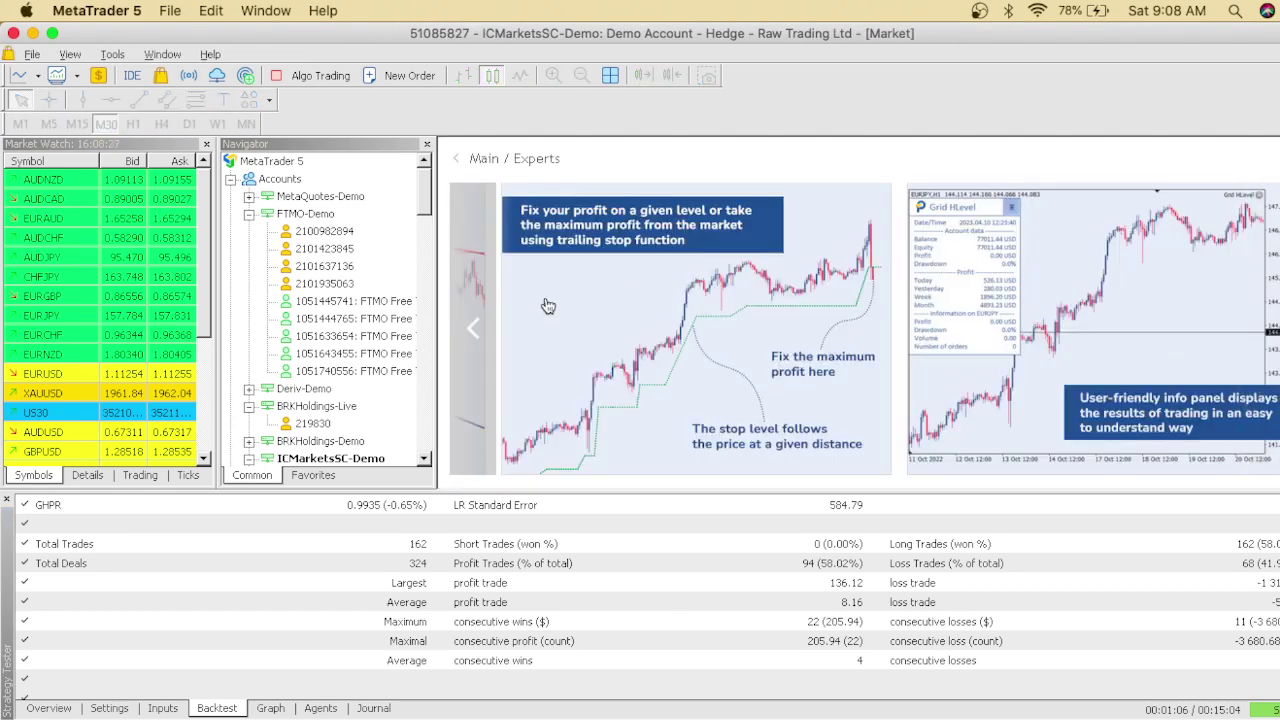
- View the Grid Hlevel MT5 product description on the Market page
scroll(546, 305, "up", 4)
left_click(509, 348)
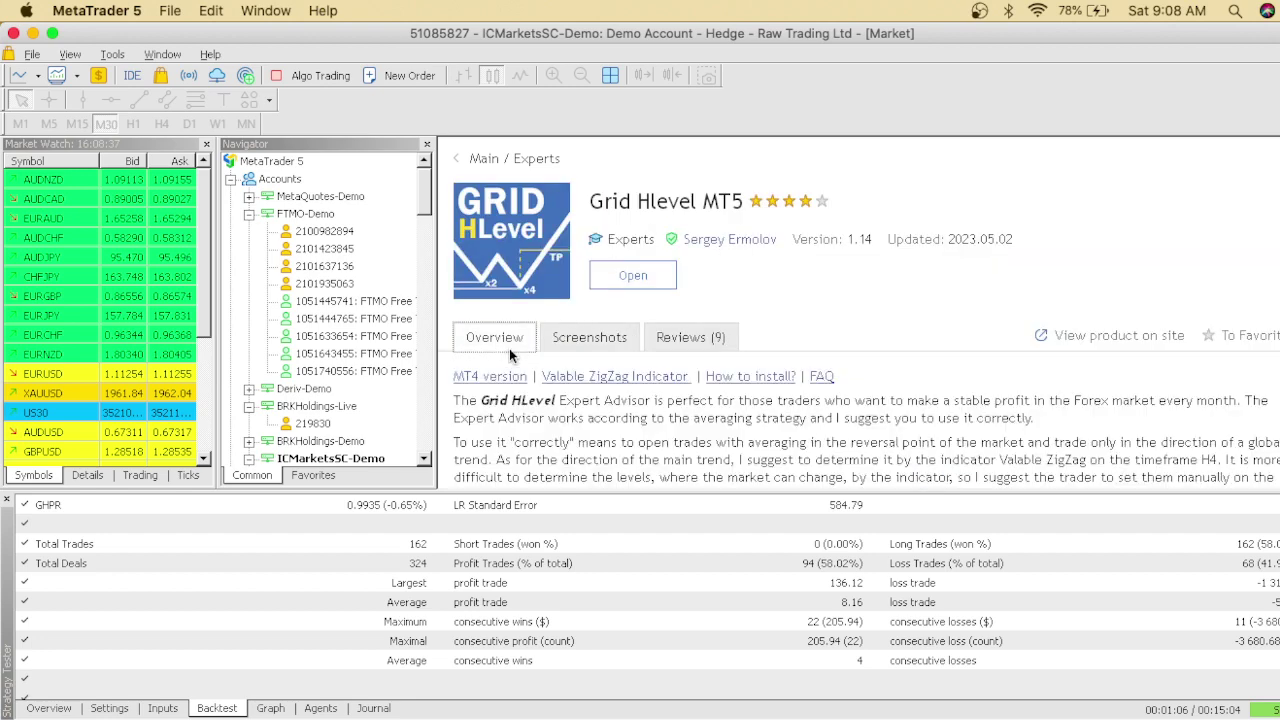
scroll(652, 342, "down", 3)
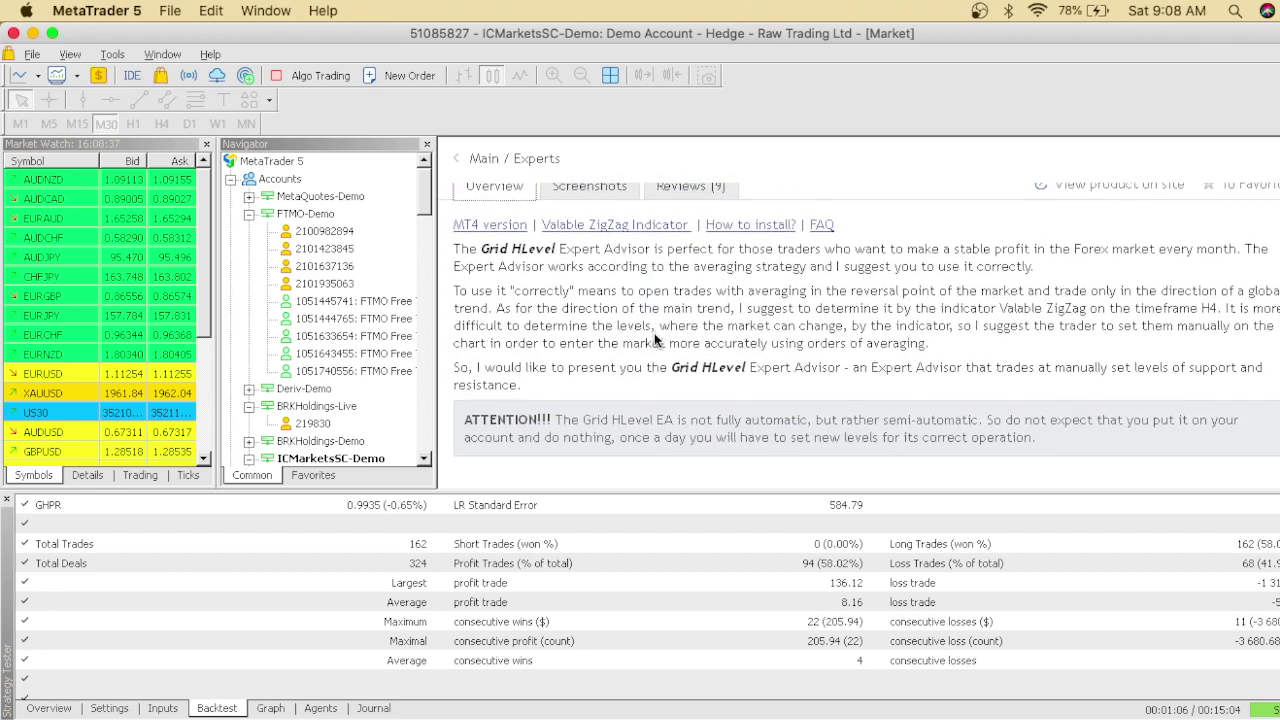
scroll(660, 342, "up", 3)
- Open the Reviews (9) tab and read through the mostly four- and five-star reviews
left_click(695, 340)
scroll(750, 322, "down", 2)
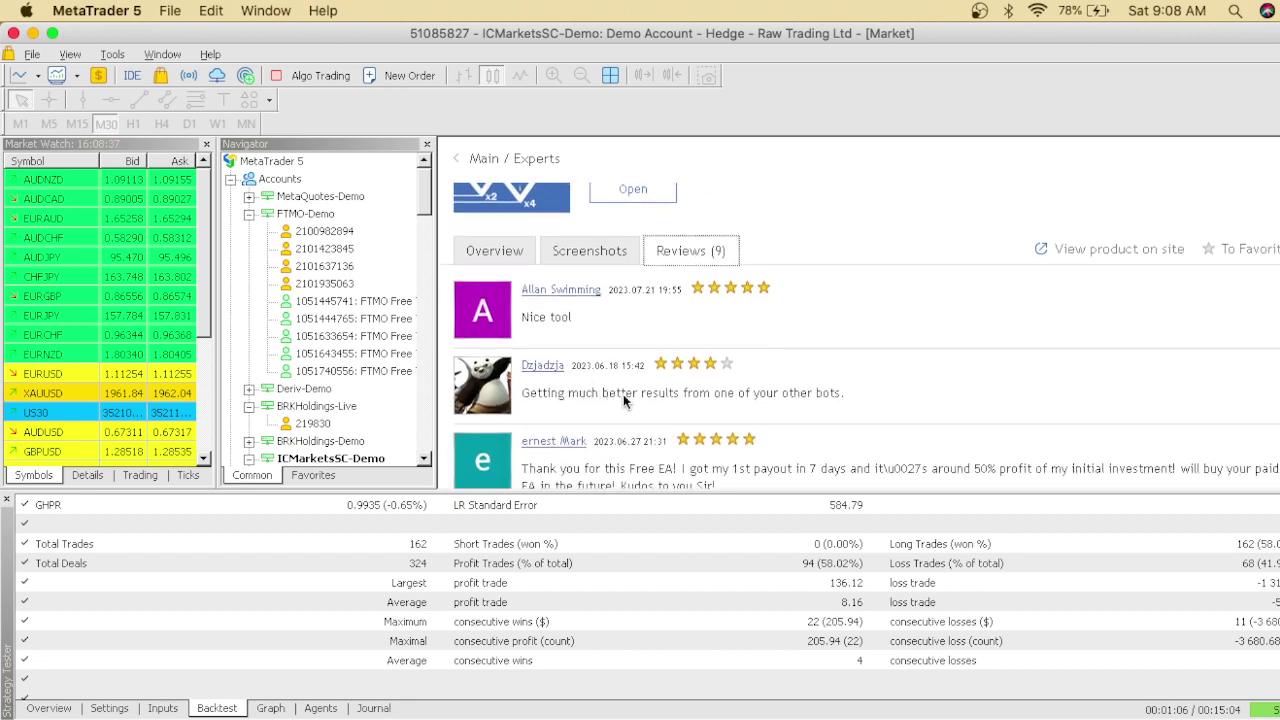
scroll(757, 410, "down", 2)
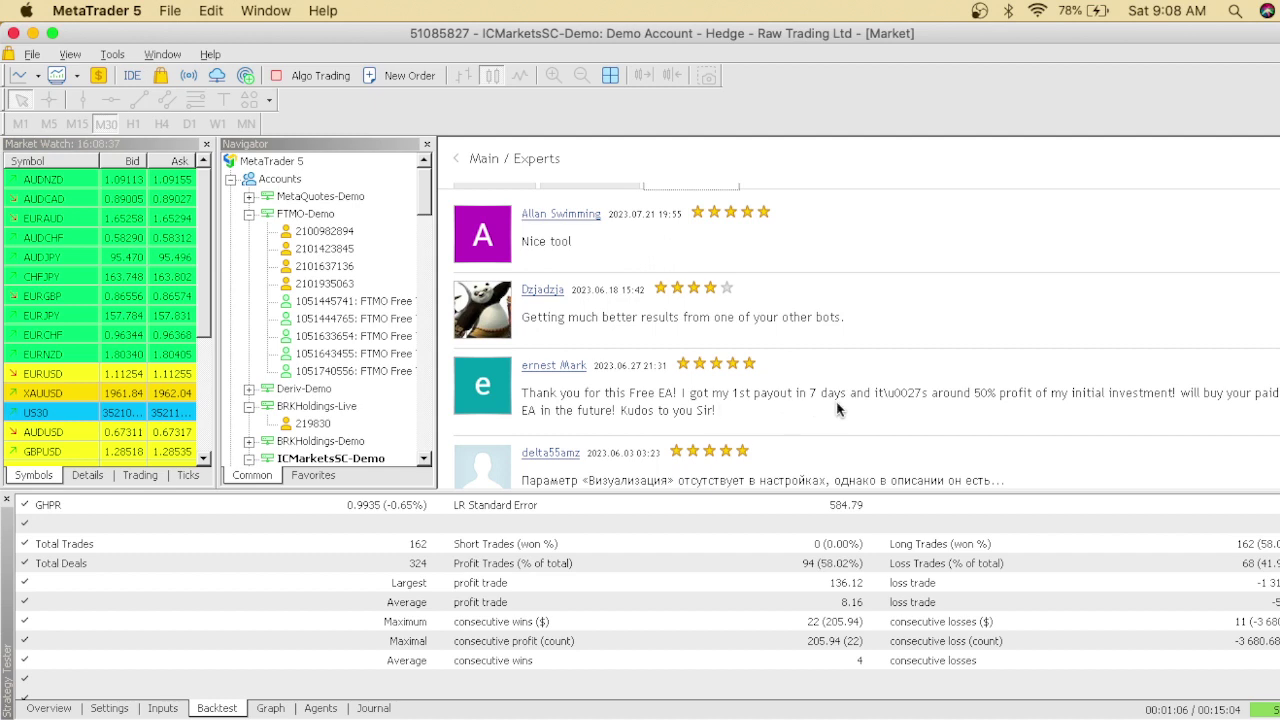
scroll(837, 408, "down", 4)
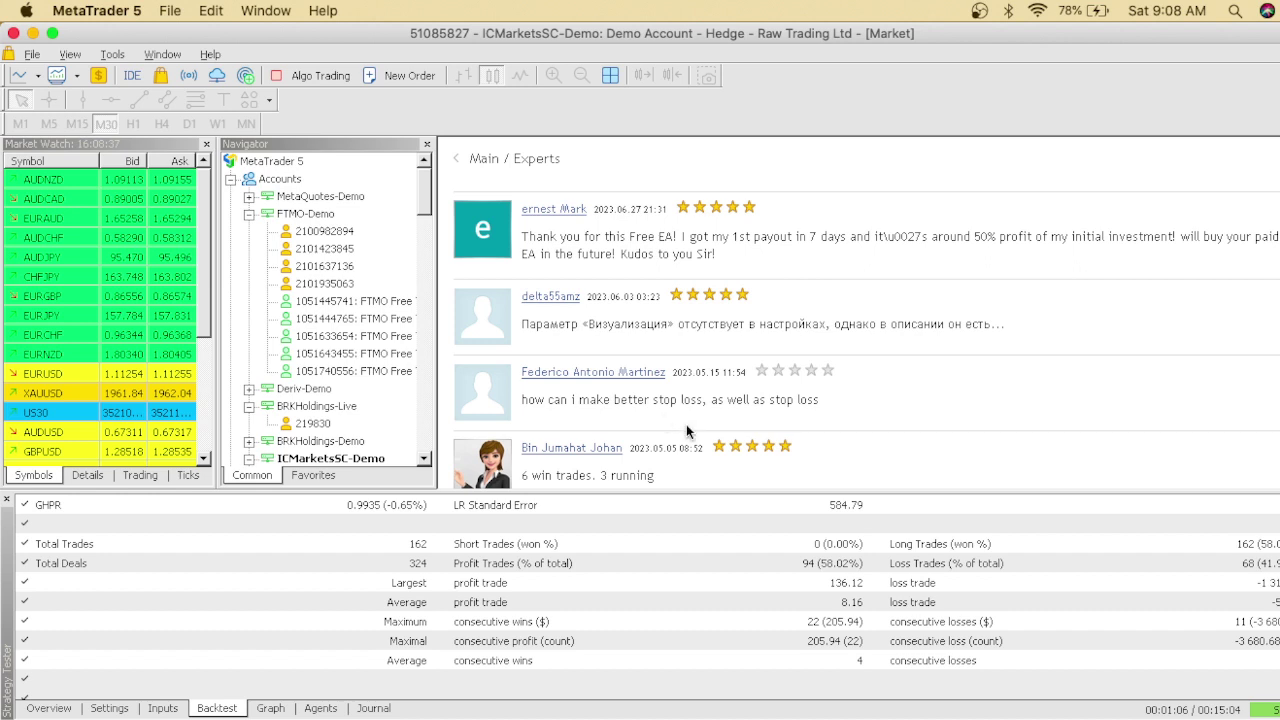
scroll(686, 426, "down", 3)
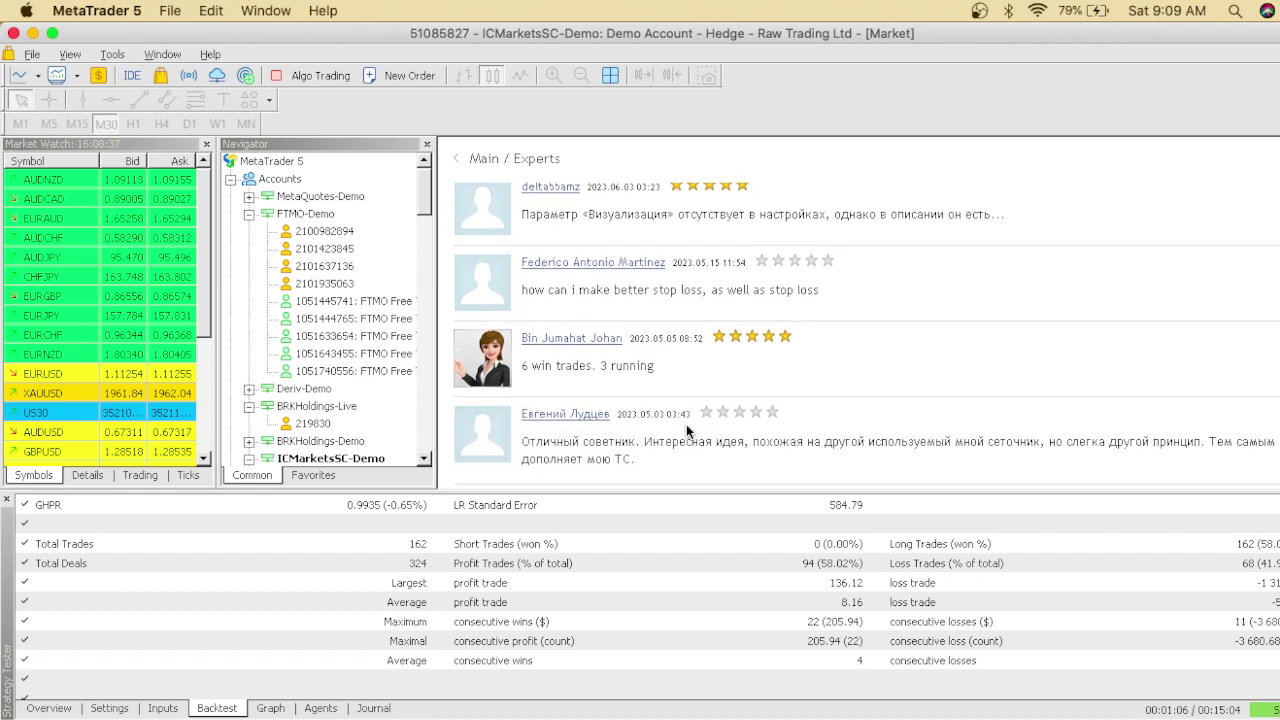
scroll(686, 424, "down", 4)
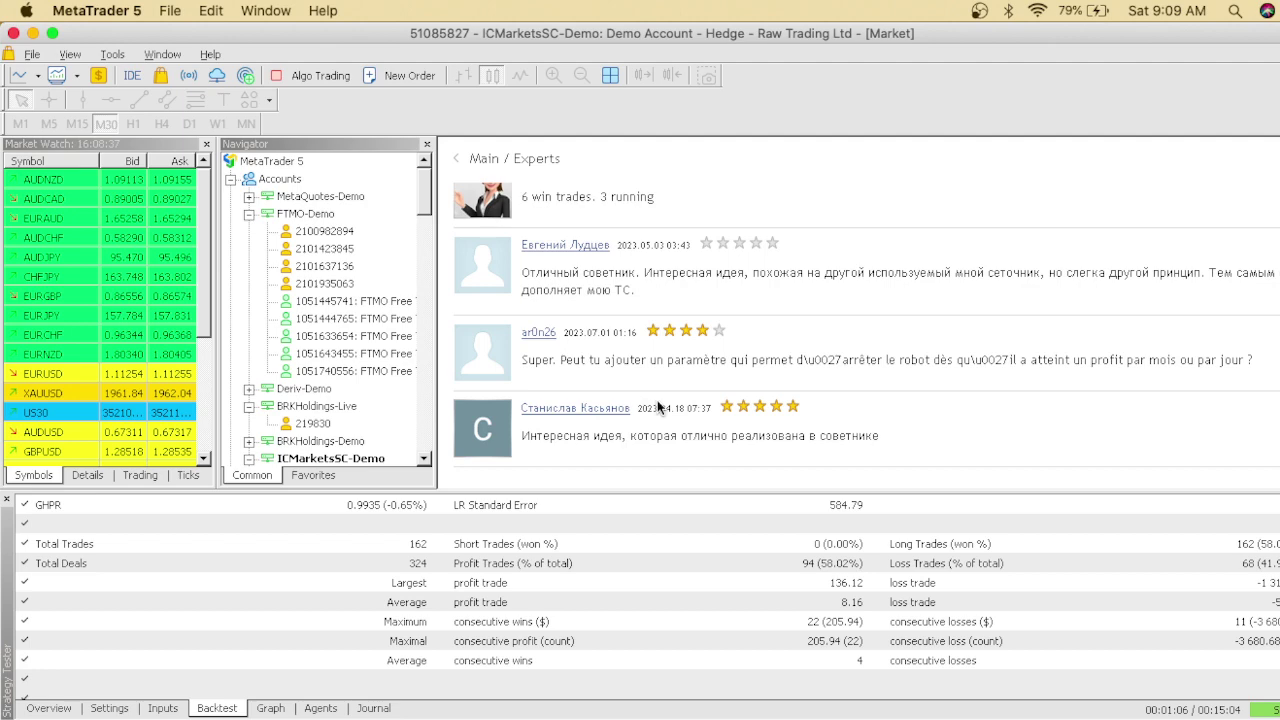
scroll(657, 400, "up", 8)
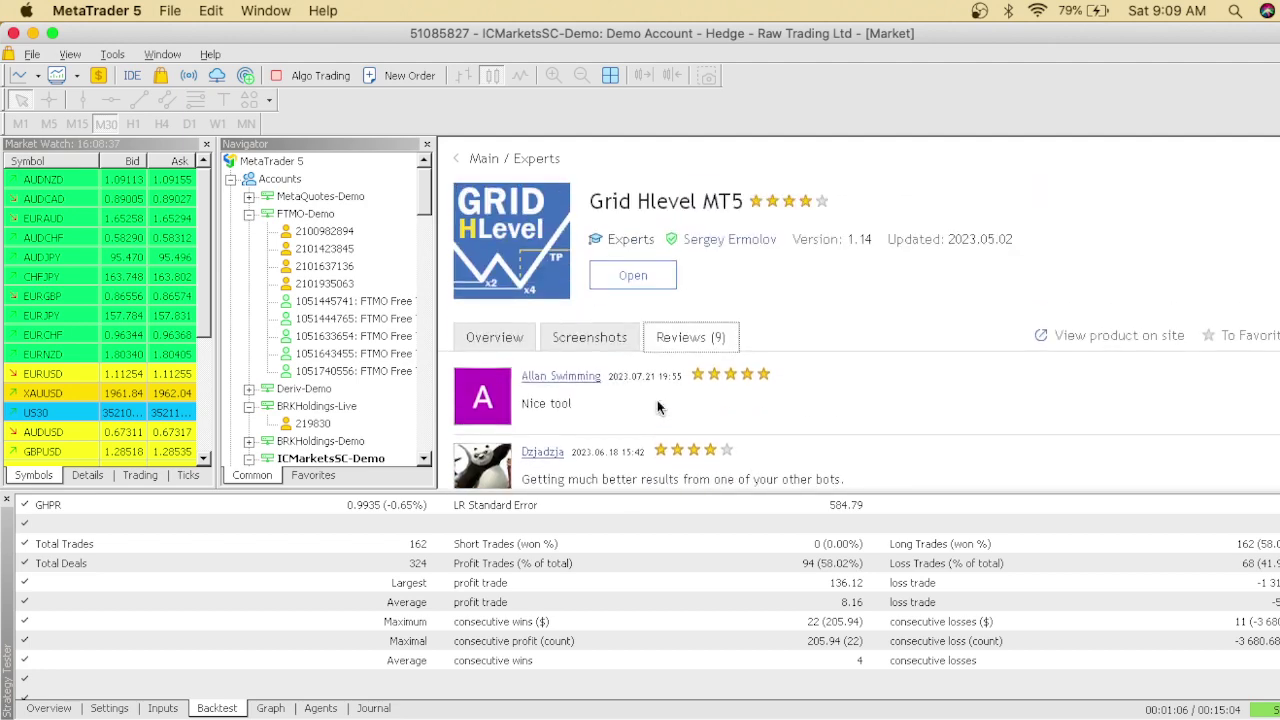
scroll(657, 400, "down", 12)
scroll(657, 405, "down", 1)
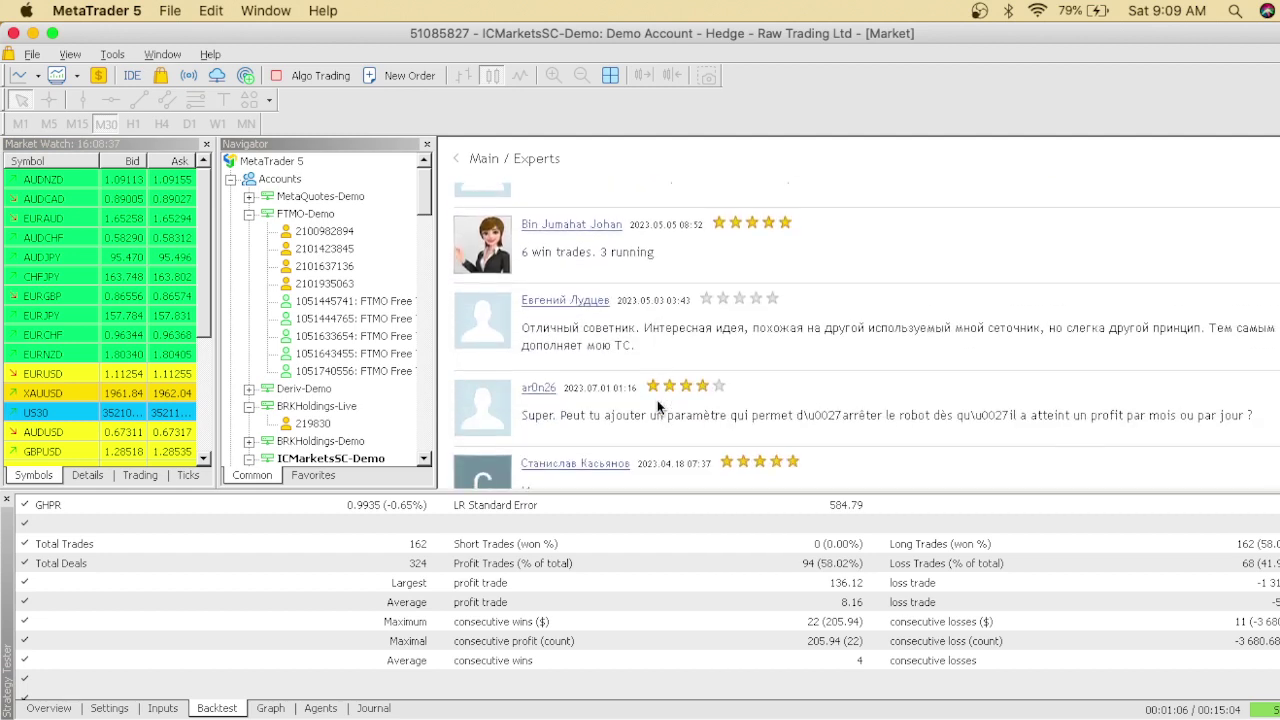
scroll(657, 402, "down", 1)
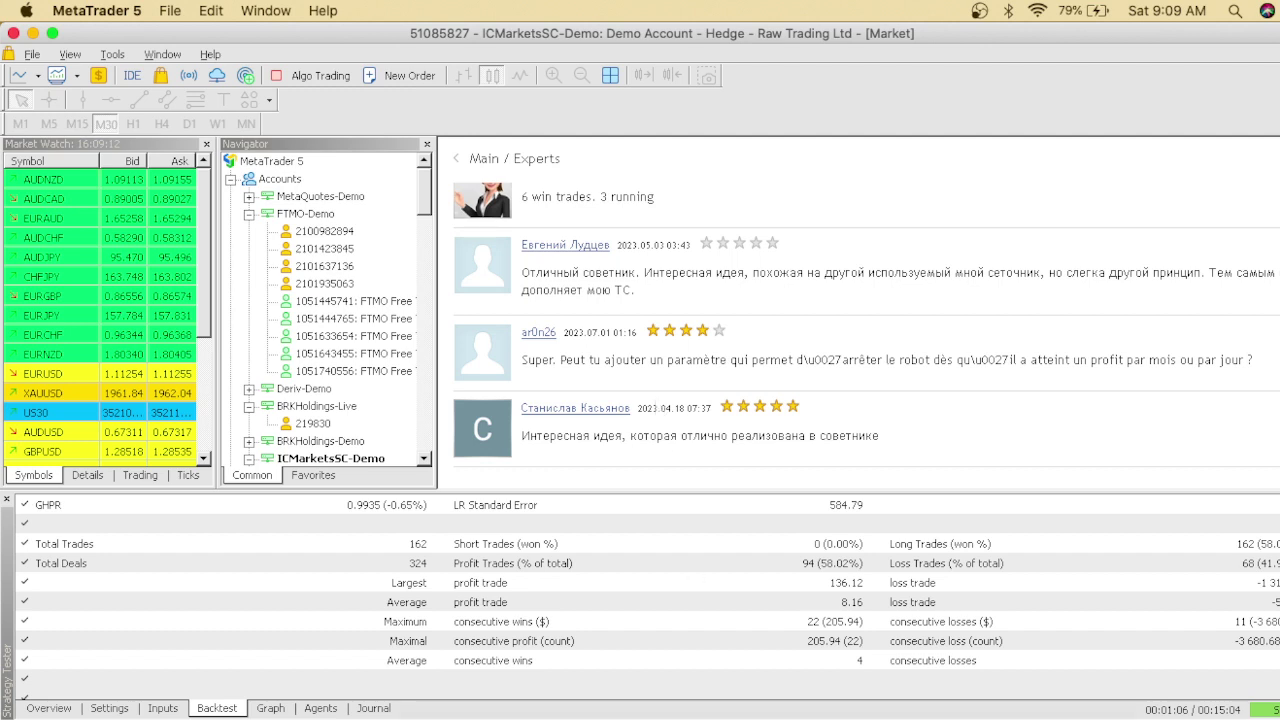
- Restore Chrome and scroll the Gumroad Heart Of Gold Ea page's description and promo videos
mouse_move(793, 700)
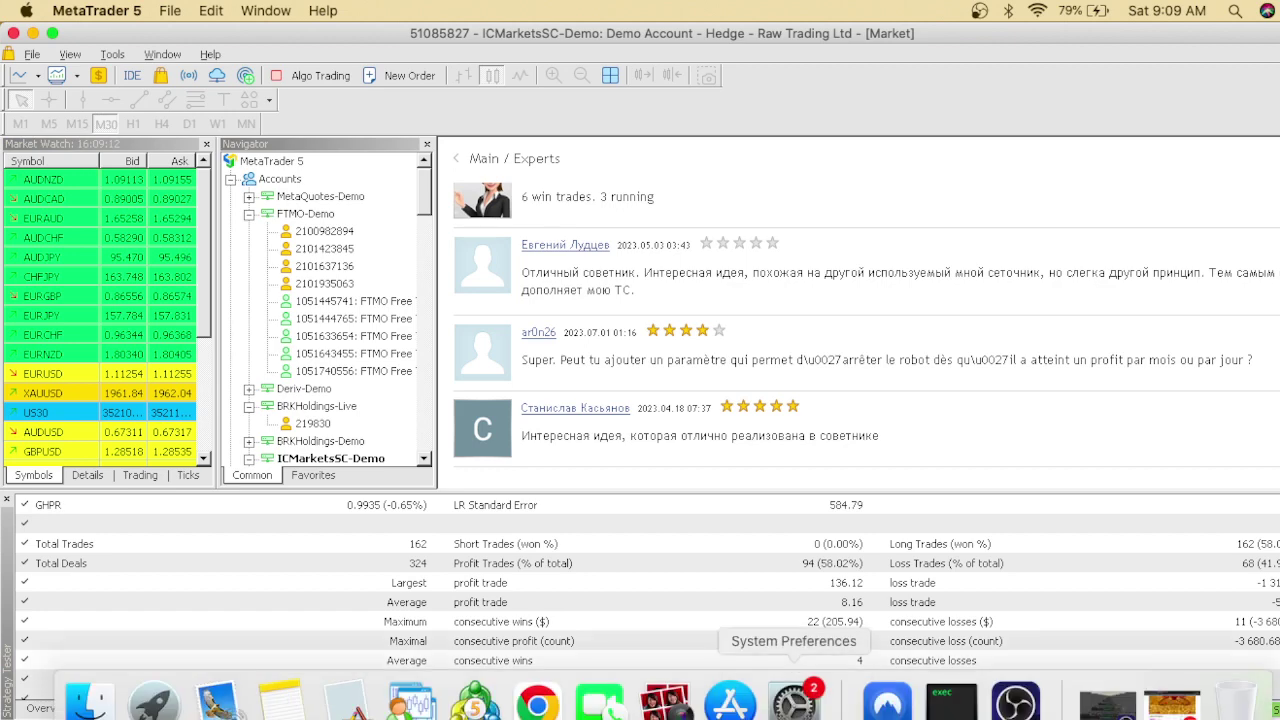
left_click(1172, 705)
scroll(967, 447, "up", 3)
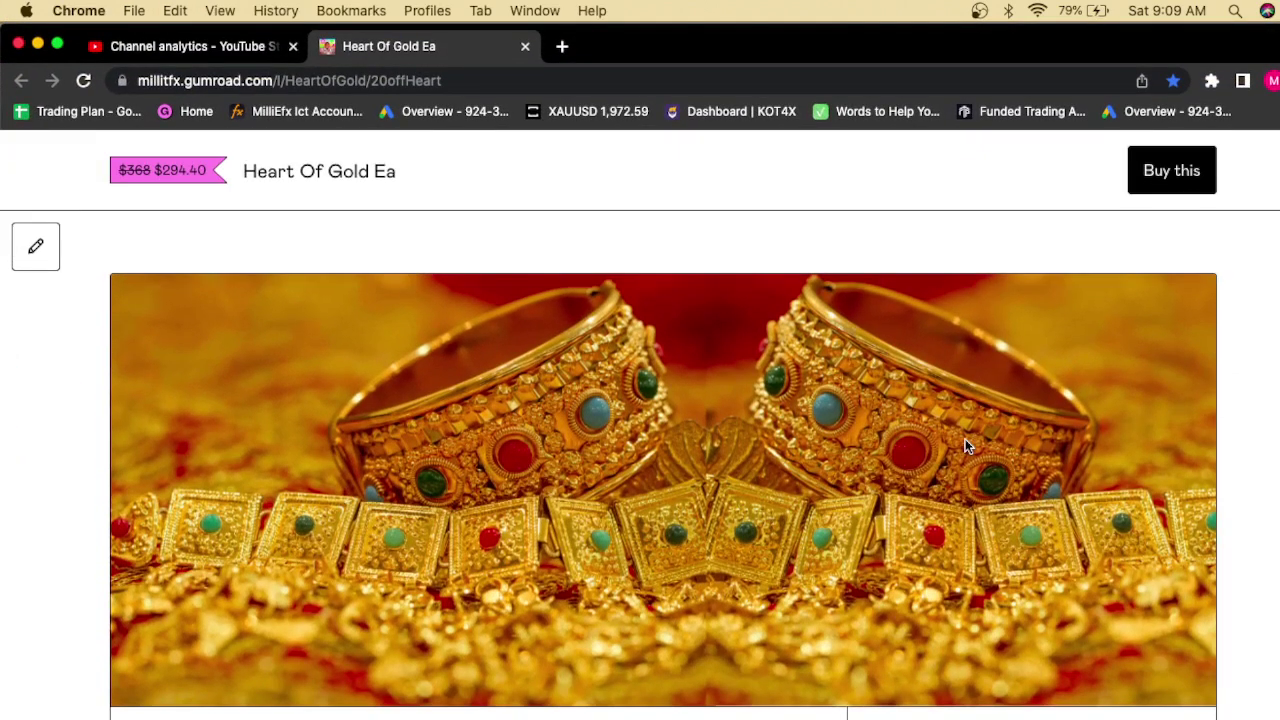
scroll(966, 447, "down", 15)
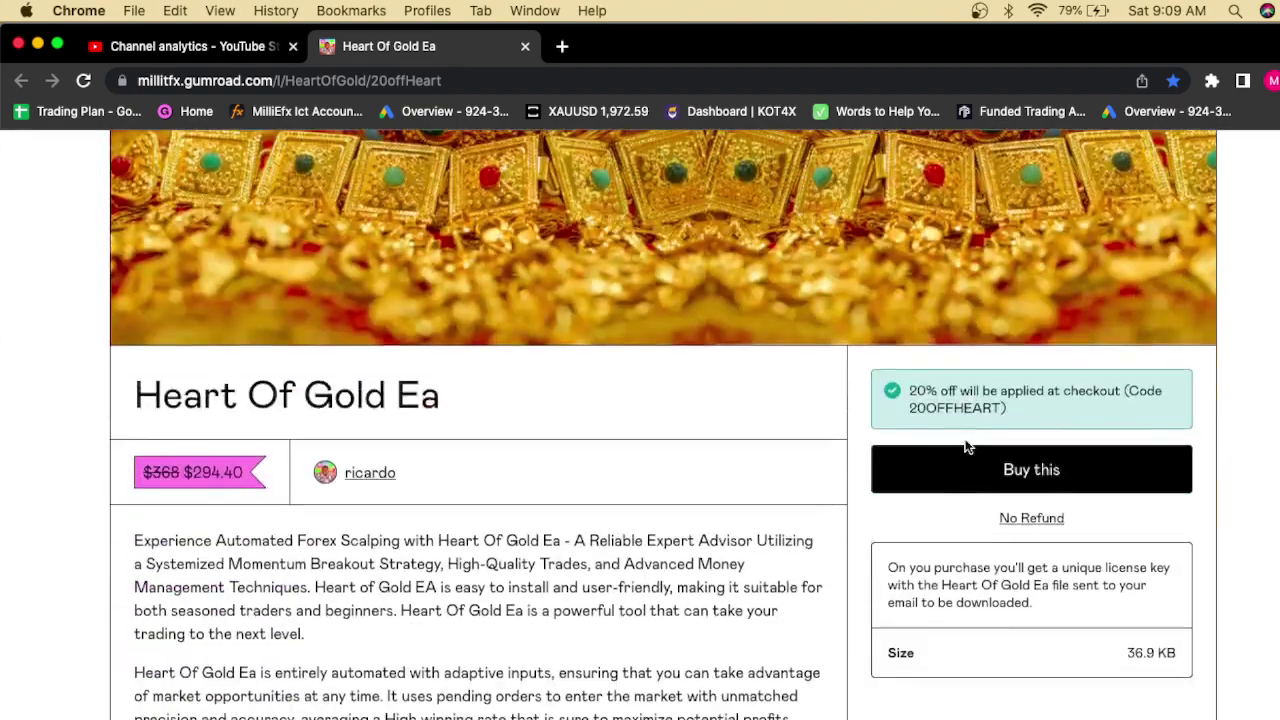
scroll(966, 447, "down", 12)
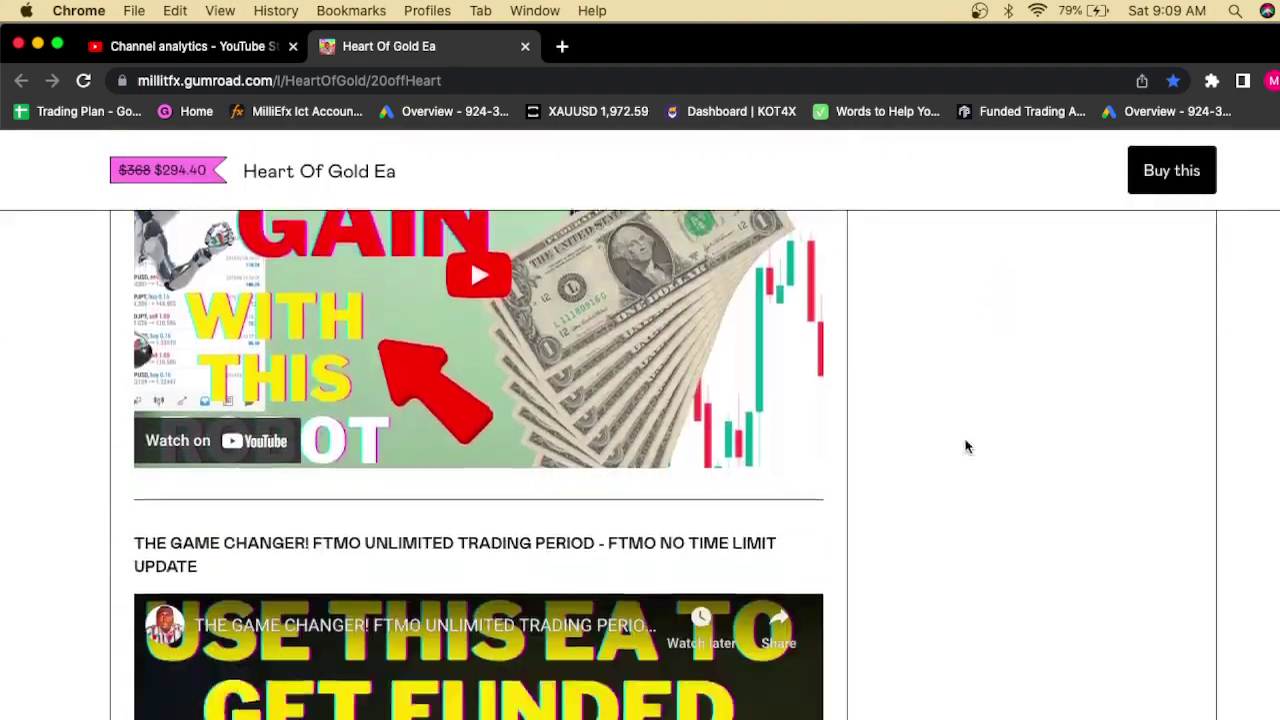
scroll(966, 447, "down", 5)
scroll(966, 447, "up", 10)
scroll(966, 447, "down", 8)
scroll(966, 447, "down", 4)
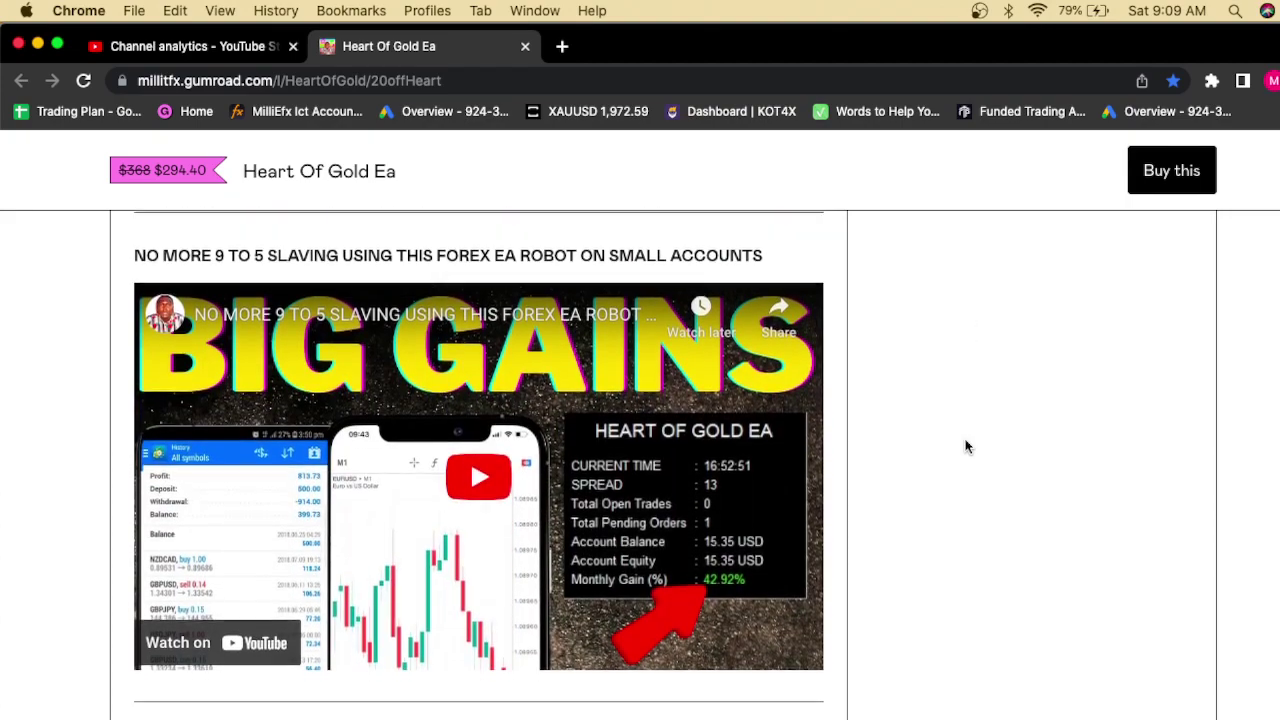
scroll(966, 447, "up", 20)
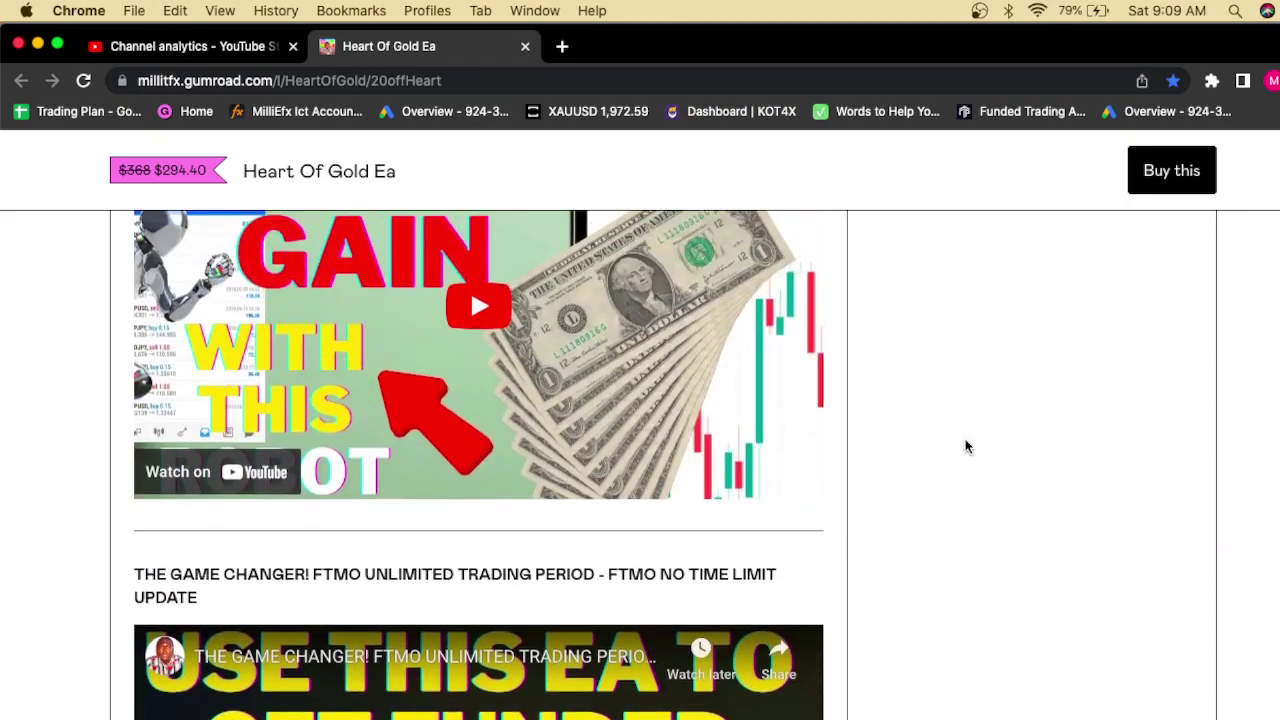
scroll(966, 447, "up", 2)
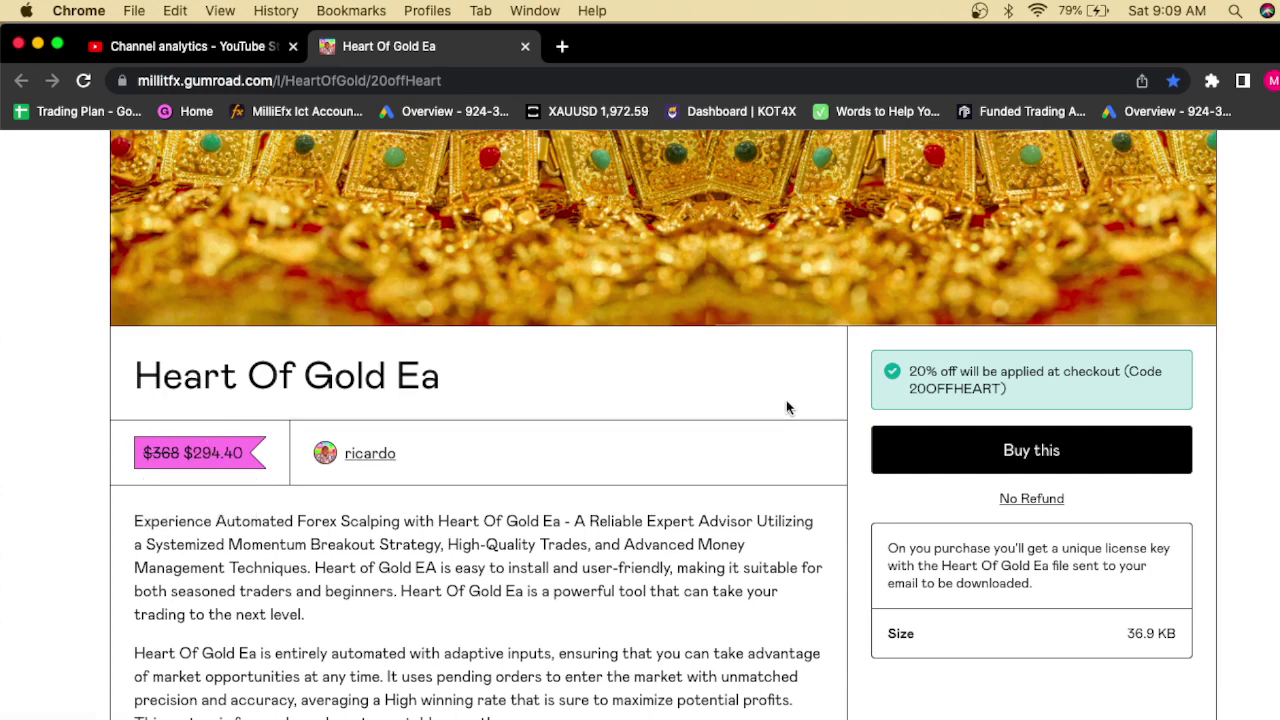
scroll(953, 380, "up", 1)
scroll(953, 380, "up", 3)
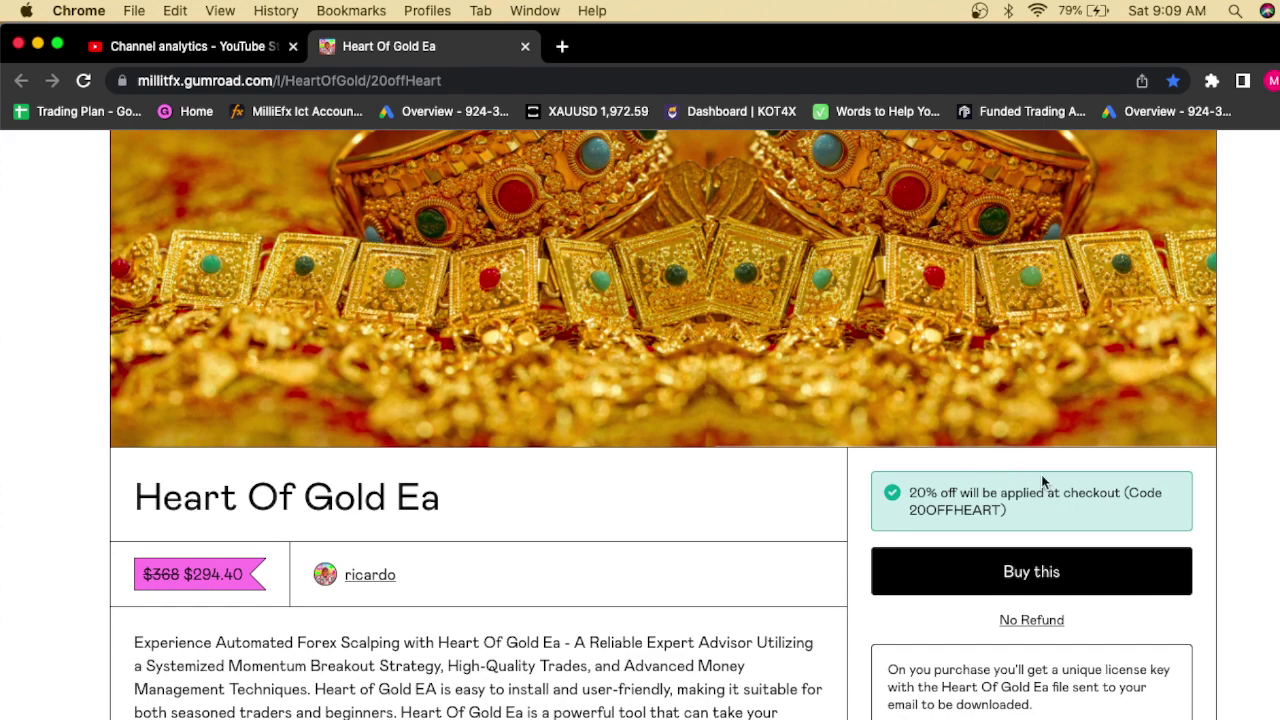
scroll(1041, 482, "down", 10)
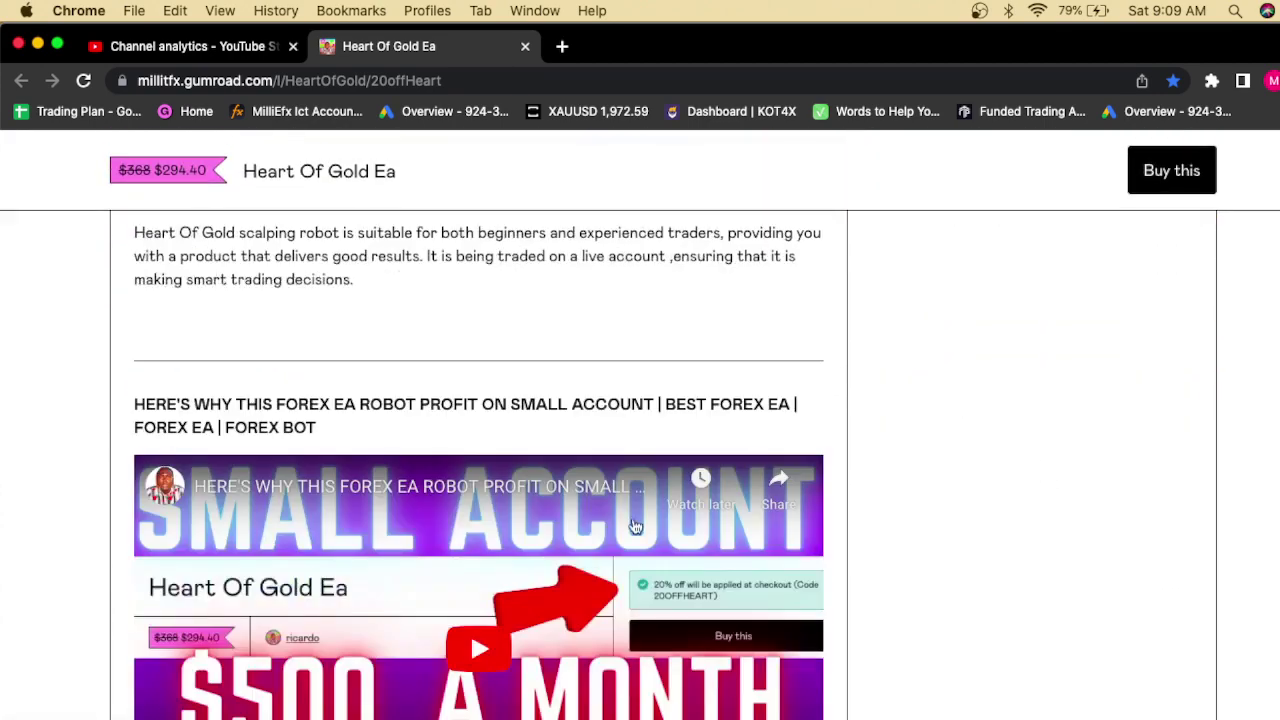
scroll(634, 525, "down", 15)
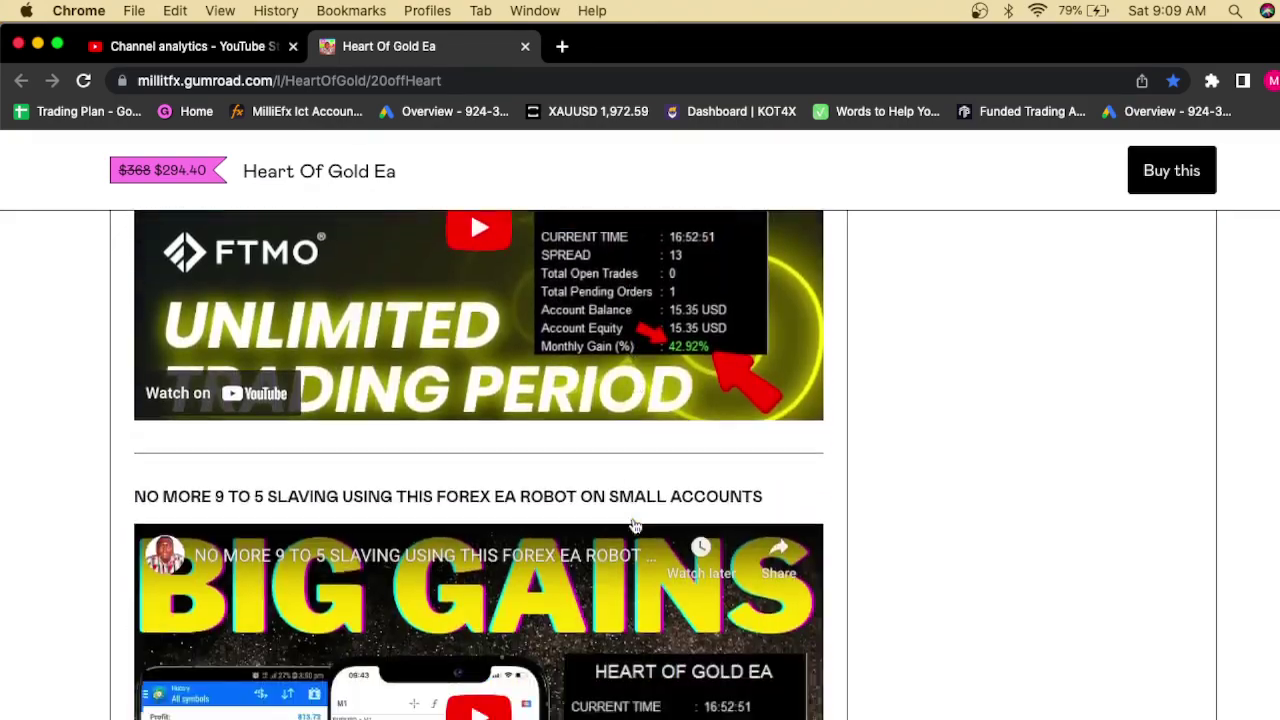
scroll(634, 525, "up", 15)
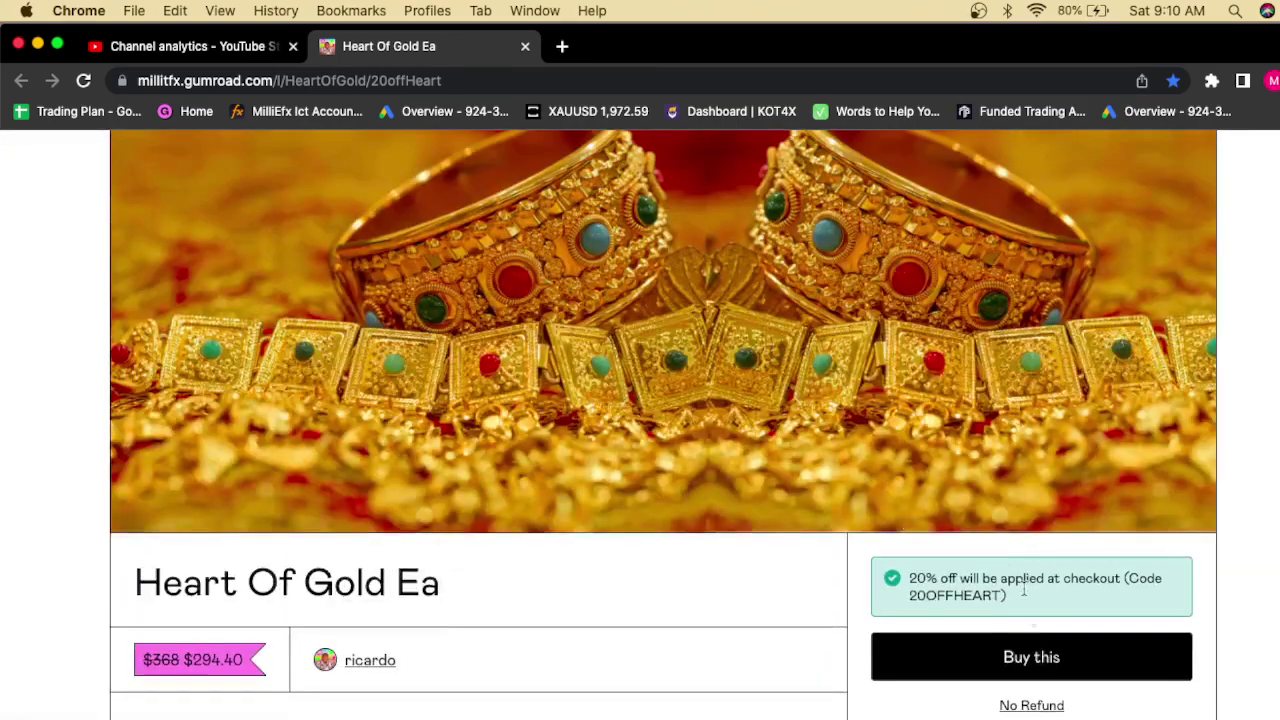
- Try Buy this on Heart Of Gold Ea at $294.40 with the 20OFFHEART 20% discount
left_click(1018, 658)
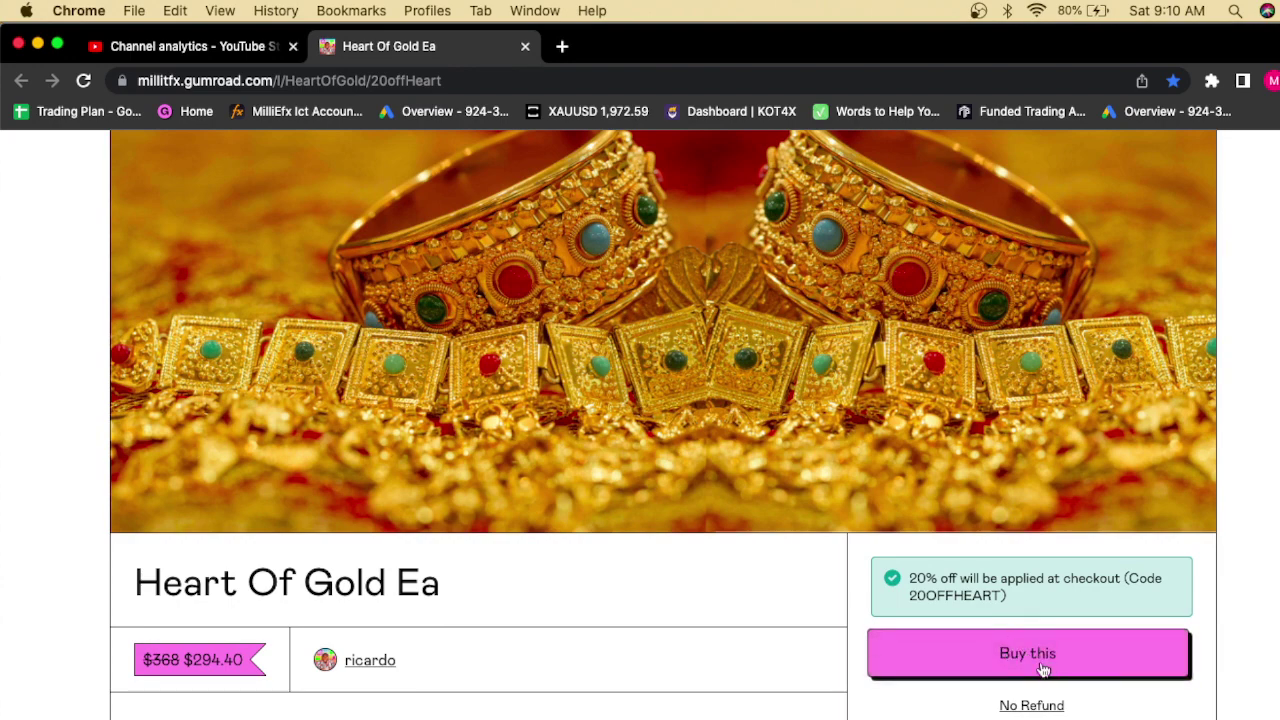
left_click(1080, 648)
left_click(1051, 640)
scroll(998, 595, "down", 1)
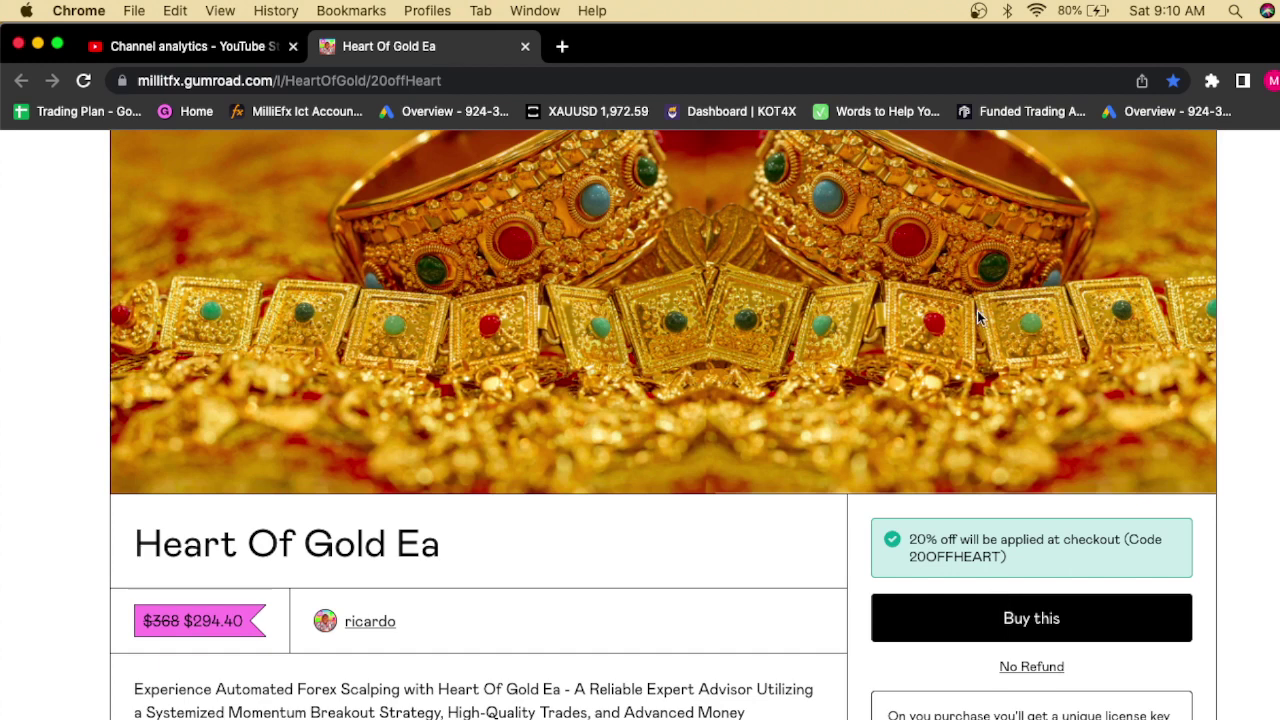
left_click(978, 10)
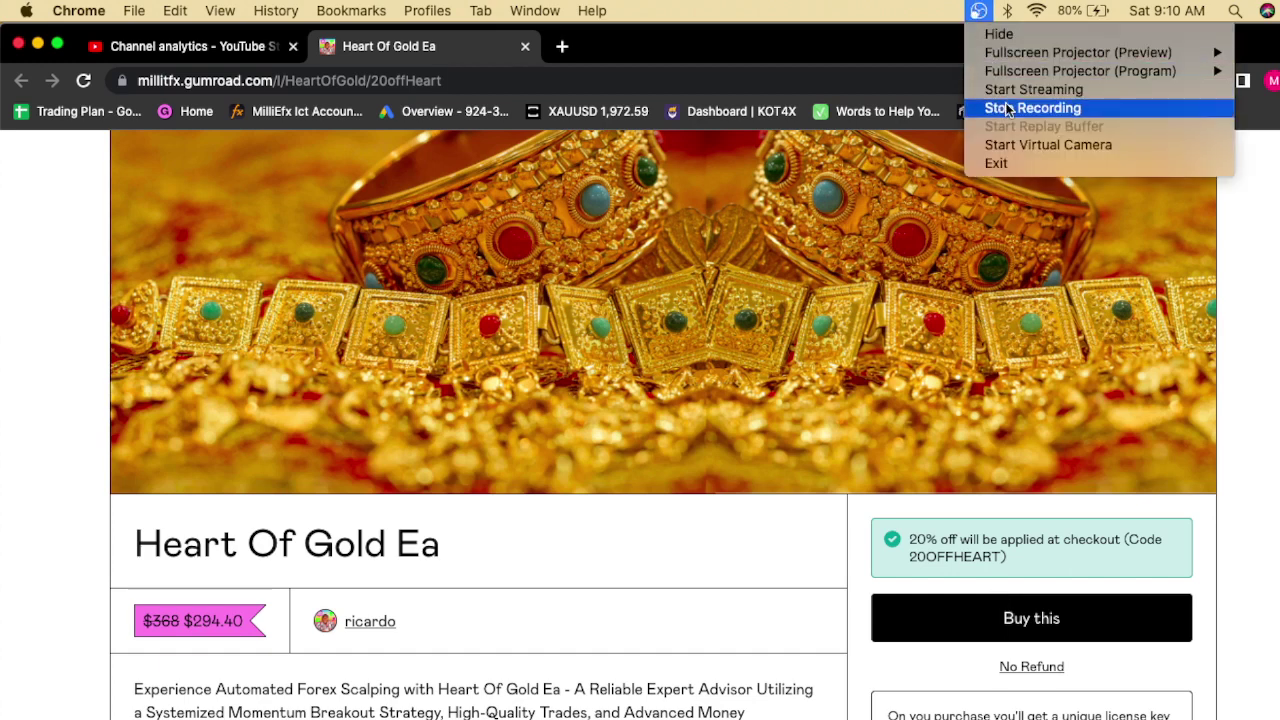